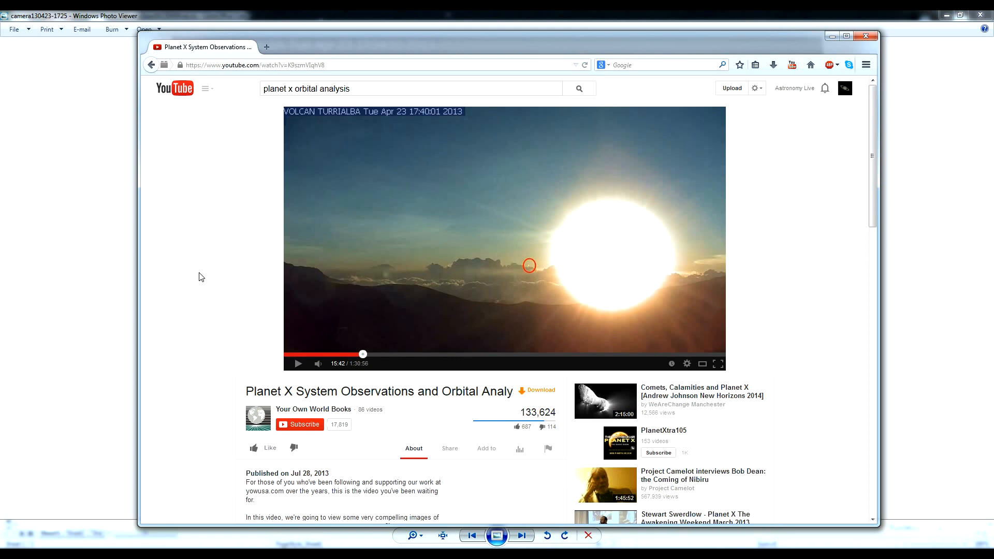
# - Bring the Apr 23 Turrialba photo viewer forward and compare frames up to 17:42:22
pyautogui.click(253, 411)
pyautogui.click(79, 209)
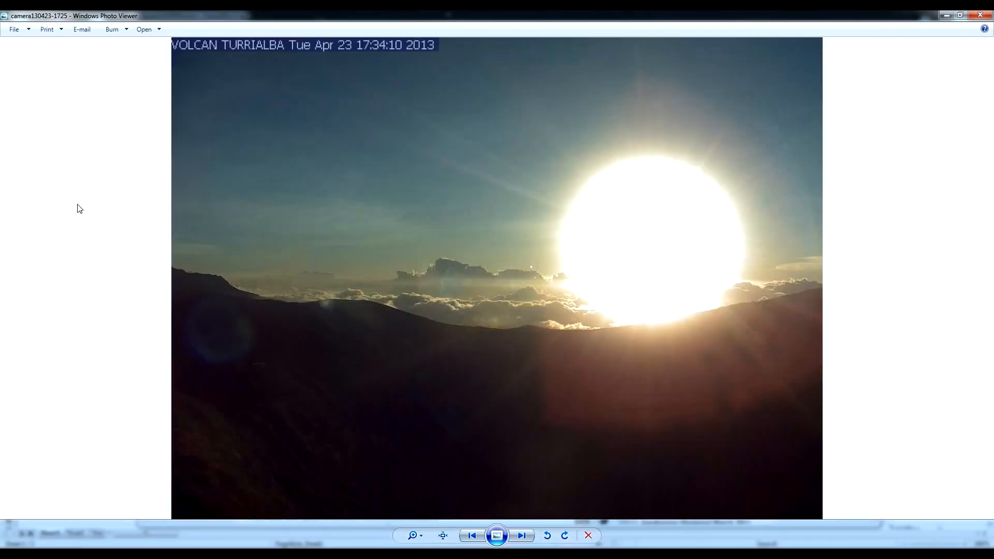
pyautogui.press('Right')
pyautogui.press('Right')
pyautogui.press('Right')
pyautogui.press('Right')
pyautogui.press('Right')
pyautogui.press('Left')
pyautogui.press('Left')
pyautogui.press('Right')
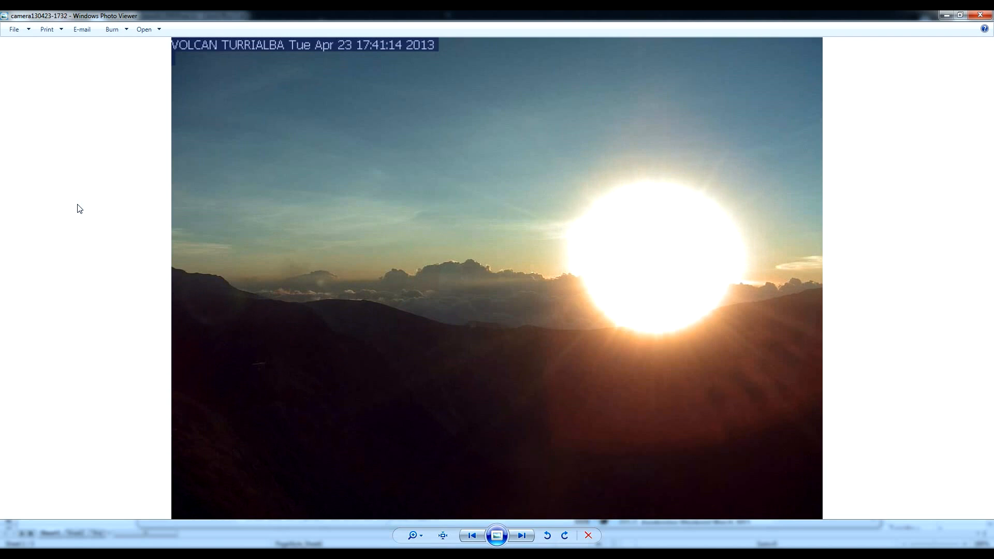
pyautogui.press('Left')
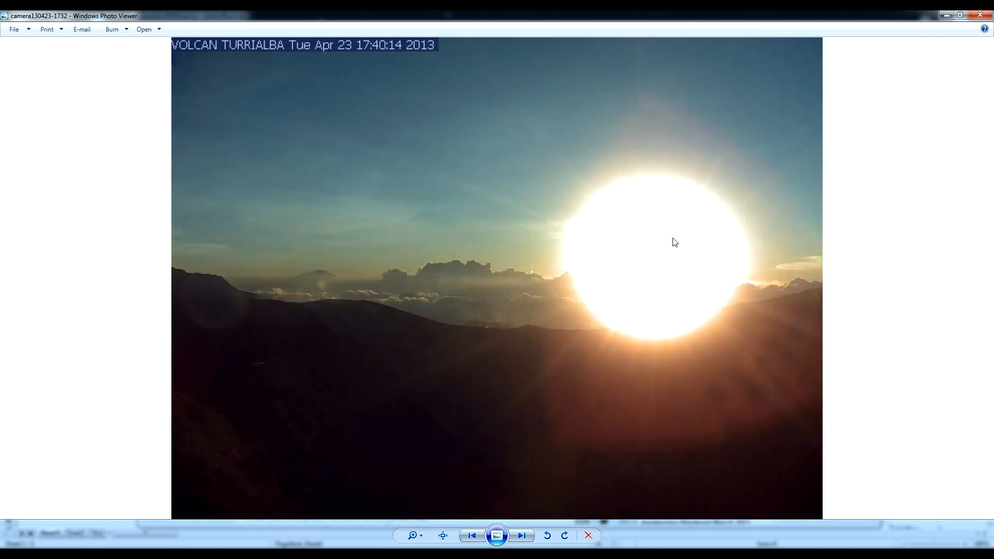
pyautogui.press('Right')
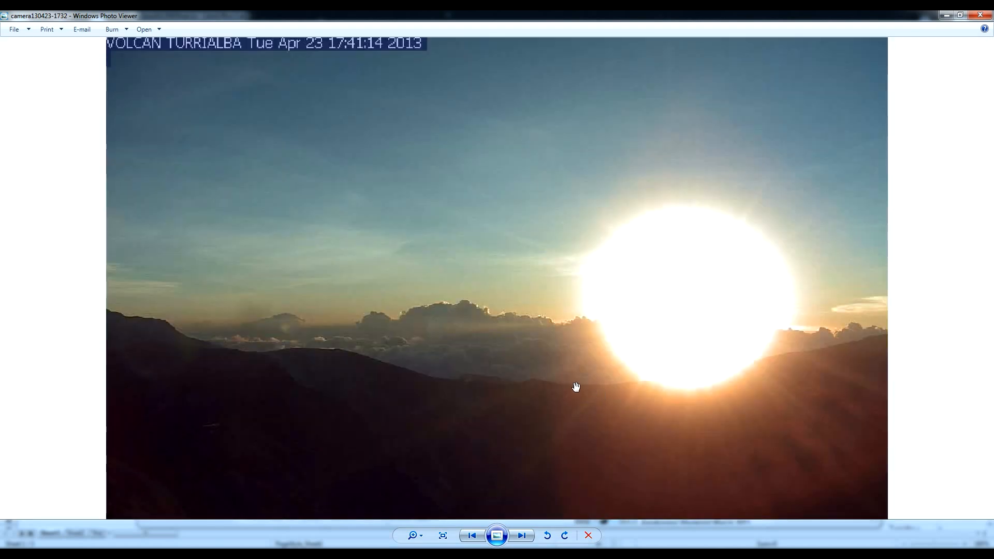
pyautogui.press('Right')
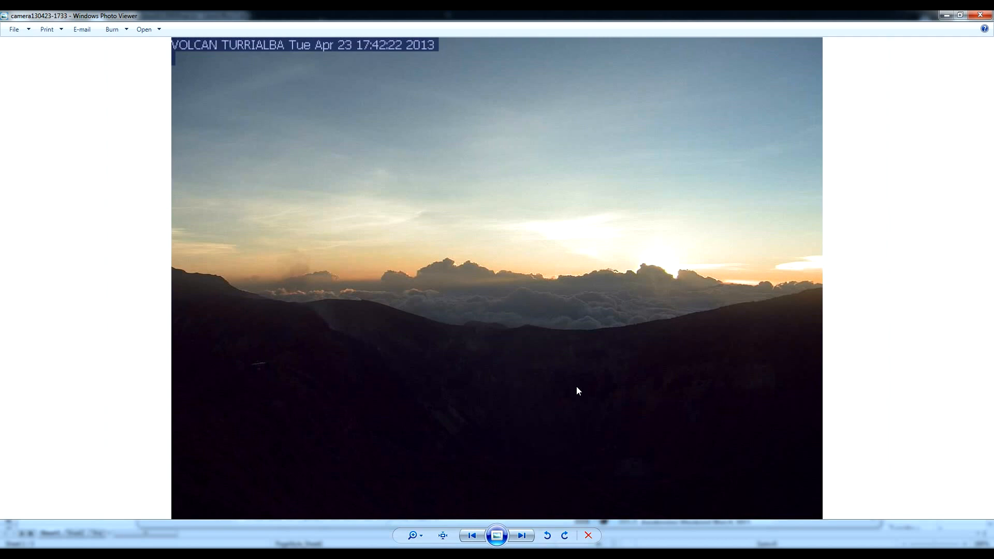
pyautogui.press('Left')
pyautogui.press('Right')
pyautogui.scroll(1, 653, 317)
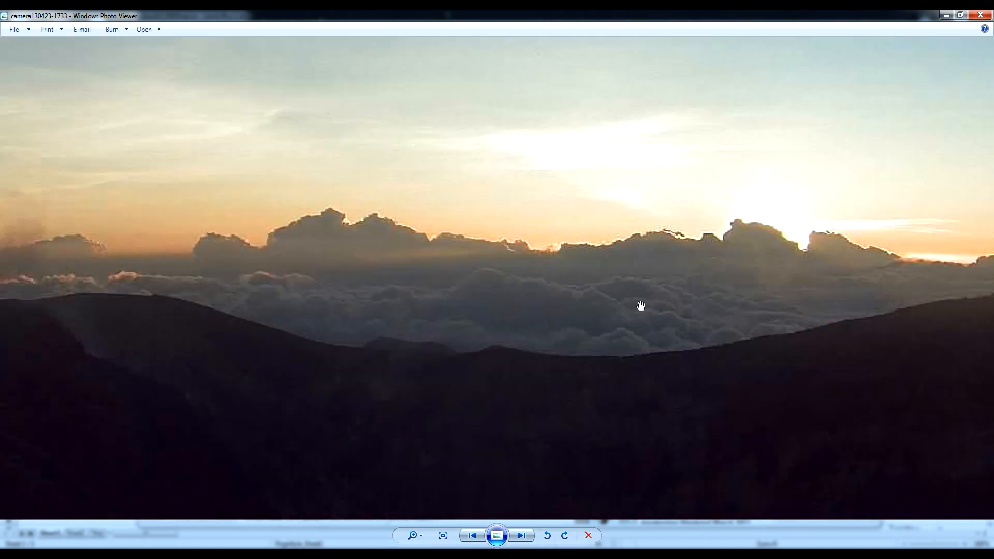
pyautogui.scroll(1, 644, 307)
pyautogui.scroll(1, 622, 350)
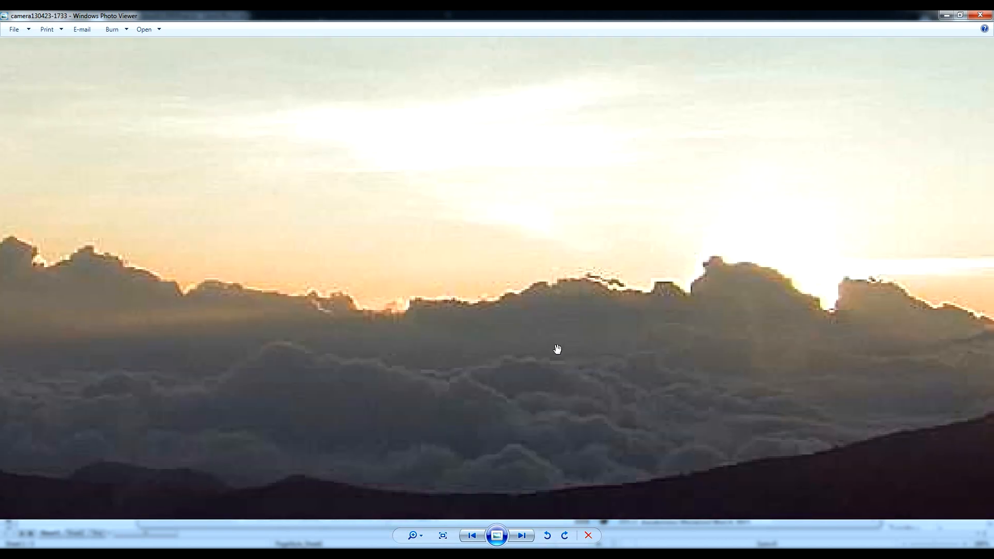
pyautogui.scroll(-2, 591, 347)
pyautogui.scroll(-2, 575, 350)
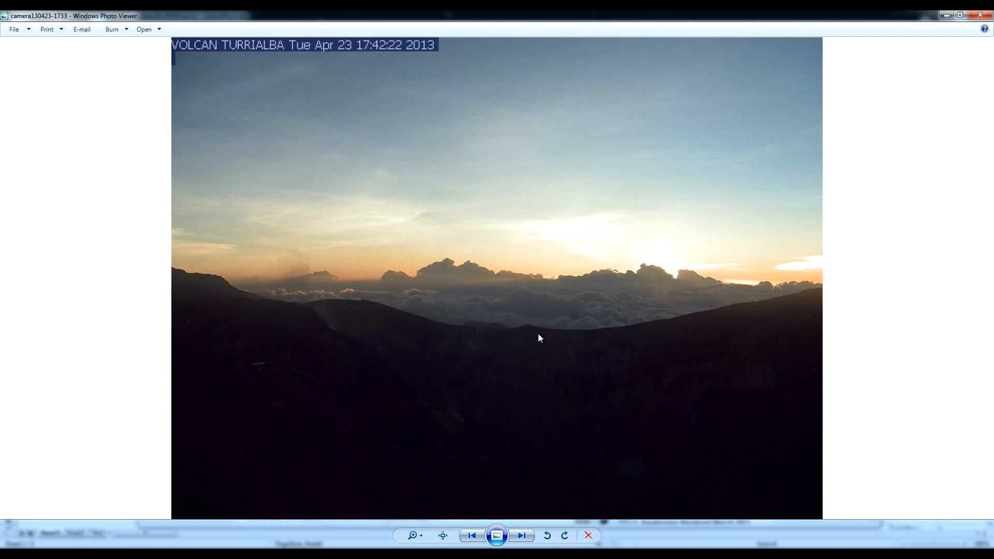
# - Browse back through the 17:36–17:40 frames and settle on the 17:41:14 photo
pyautogui.press('Left')
pyautogui.press('Left')
pyautogui.press('Left')
pyautogui.press('Left')
pyautogui.press('Left')
pyautogui.press('Left')
pyautogui.press('Right')
pyautogui.press('Right')
pyautogui.press('Right')
pyautogui.press('Right')
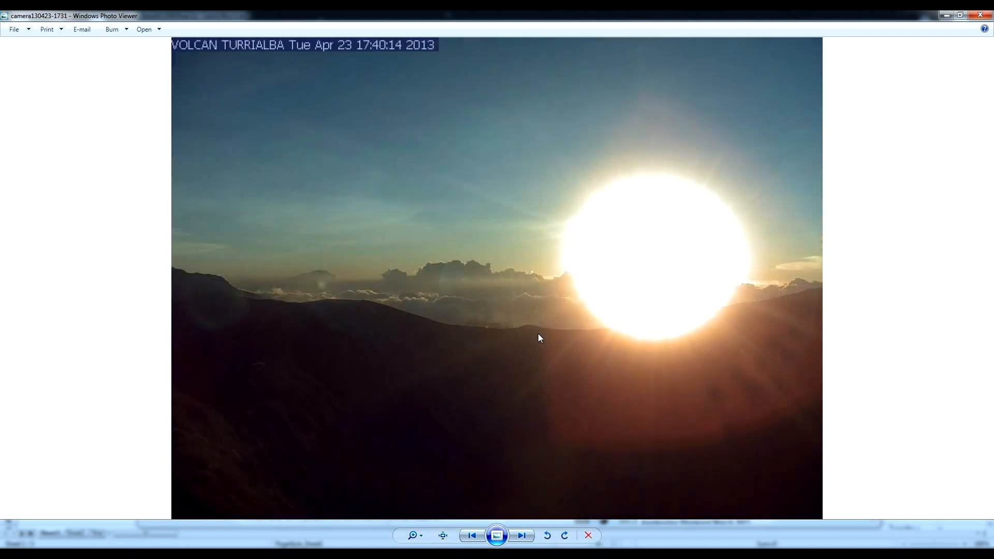
pyautogui.press('Right')
pyautogui.press('Right')
pyautogui.press('Left')
pyautogui.press('Right')
pyautogui.press('Left')
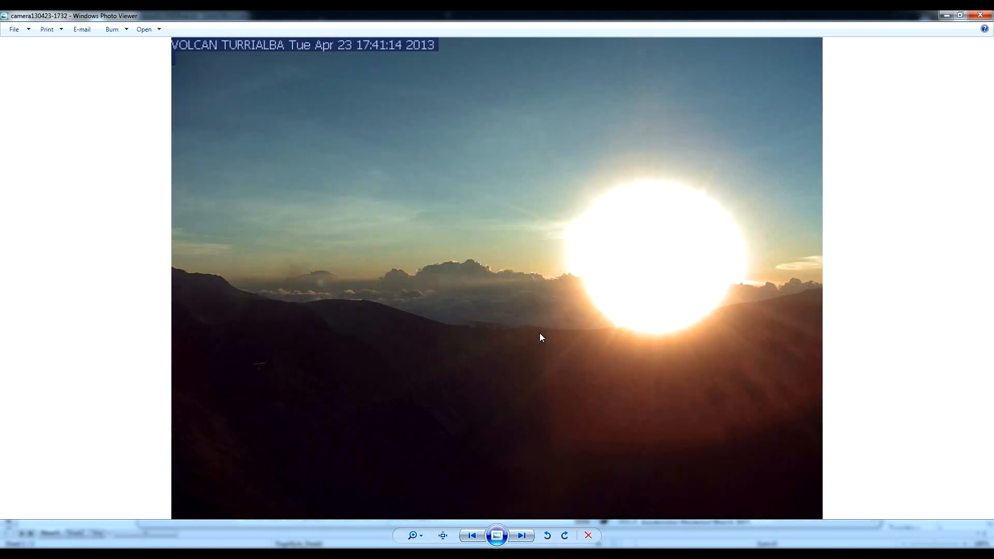
pyautogui.press('Left')
pyautogui.press('Left')
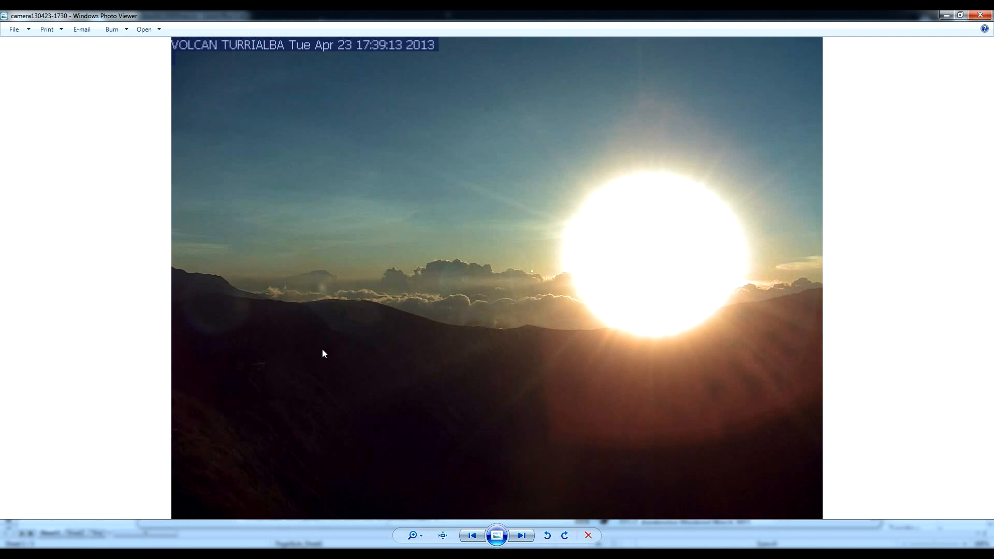
pyautogui.click(78, 536)
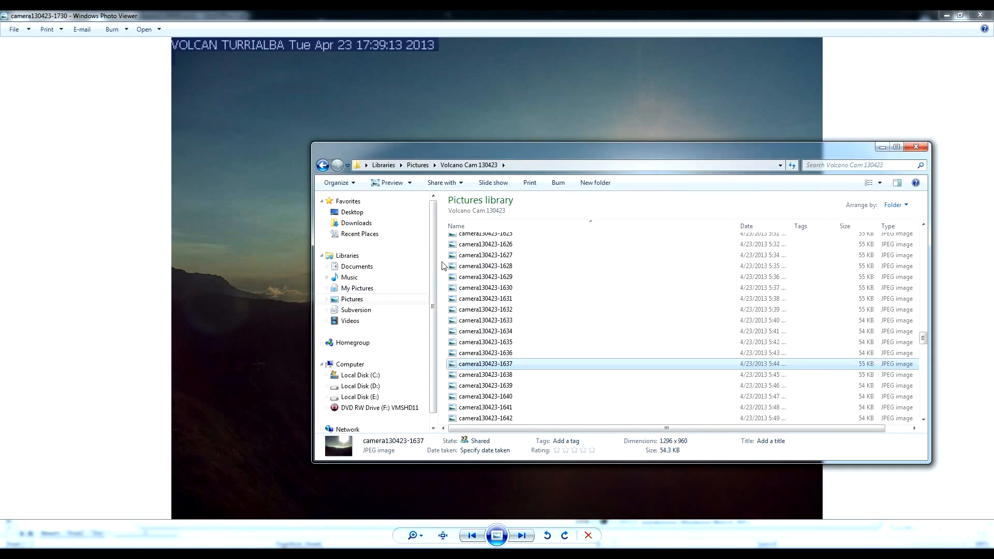
pyautogui.scroll(3, 490, 295)
pyautogui.moveTo(922, 318); pyautogui.dragTo(922, 229)
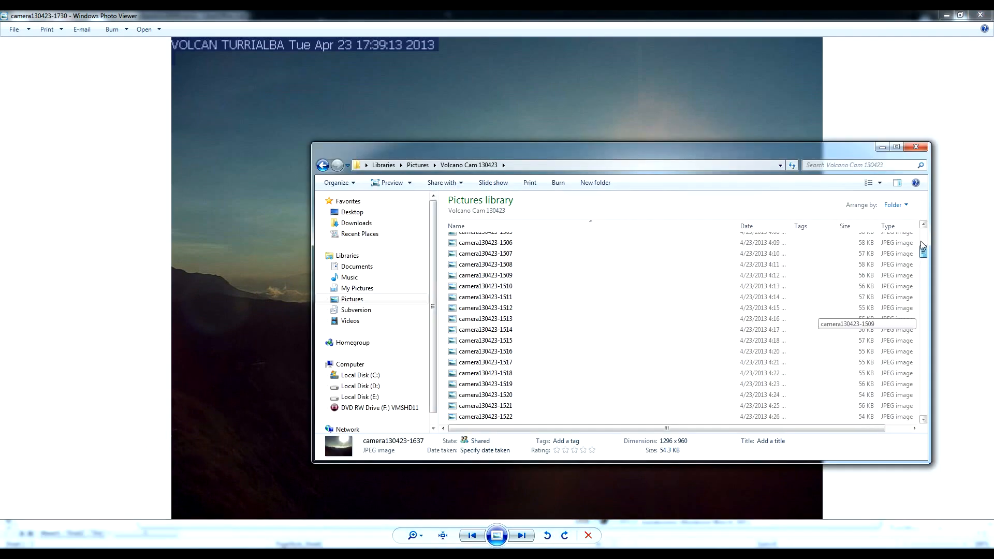
pyautogui.doubleClick(464, 241)
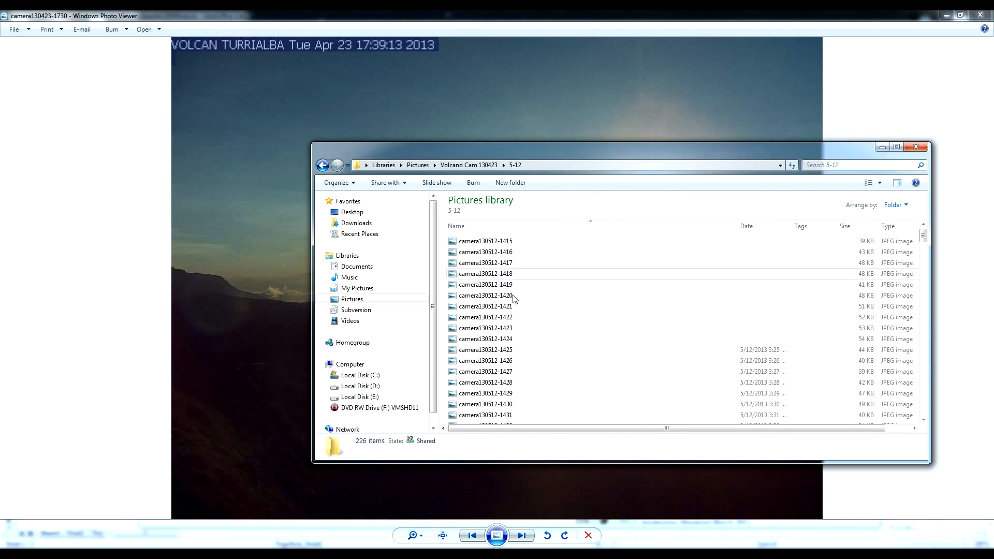
pyautogui.moveTo(923, 237); pyautogui.dragTo(923, 282)
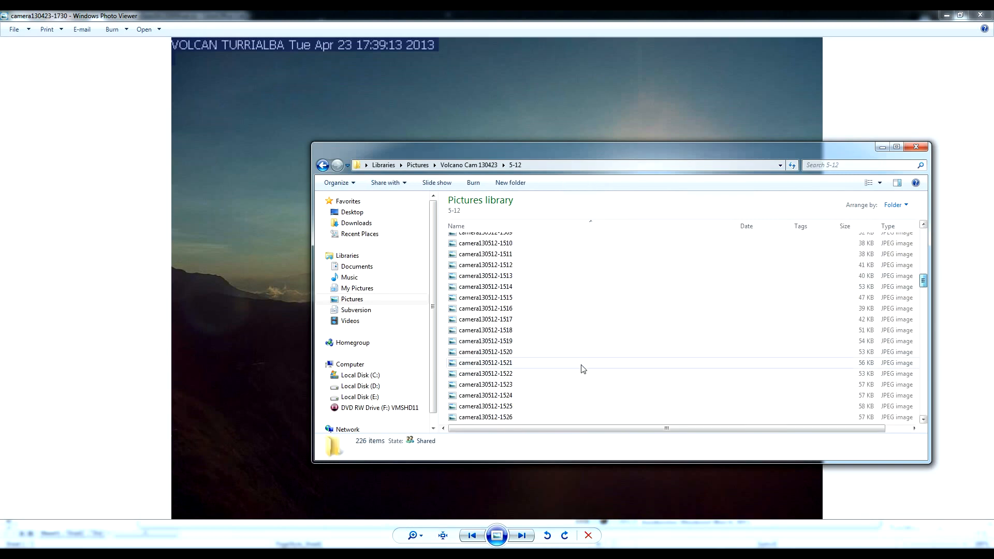
pyautogui.doubleClick(485, 374)
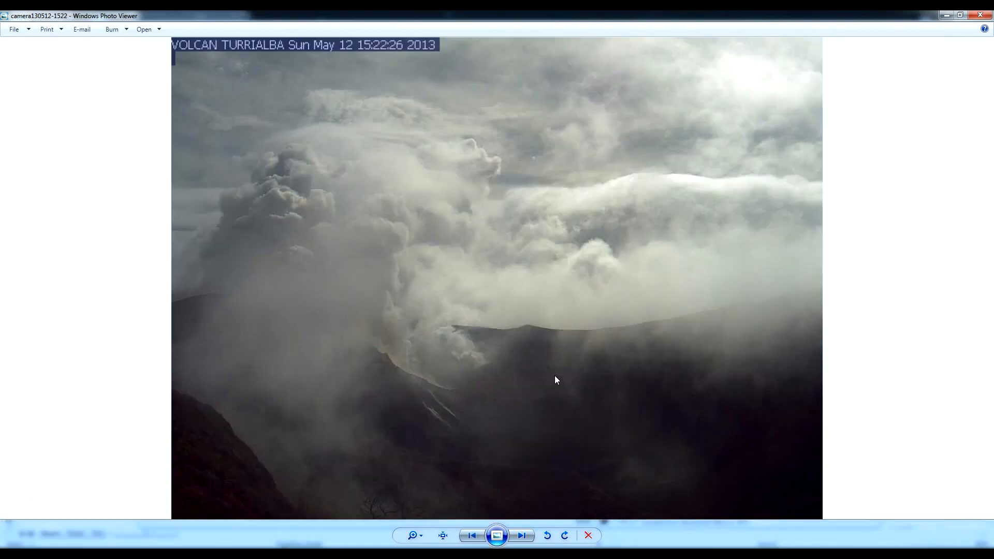
# - Step through the May 12 eruption frames from 15:22 past 15:56 toward 16:11
pyautogui.press('Right')
pyautogui.press('Right')
pyautogui.press('Right')
pyautogui.press('Right')
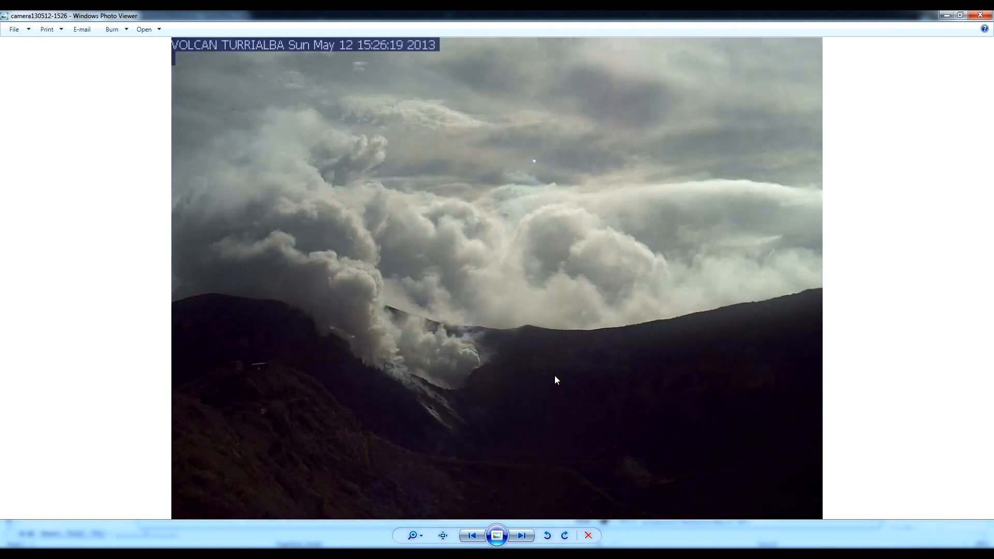
pyautogui.press('Right')
pyautogui.press('Right')
pyautogui.press('Right')
pyautogui.press('Right')
pyautogui.press('Right')
pyautogui.press('Right')
pyautogui.press('Right')
pyautogui.press('Right')
pyautogui.press('Right')
pyautogui.press('Right')
pyautogui.press('Right')
pyautogui.press('Right')
pyautogui.press('Left')
pyautogui.press('Left')
pyautogui.press('Left')
pyautogui.press('Left')
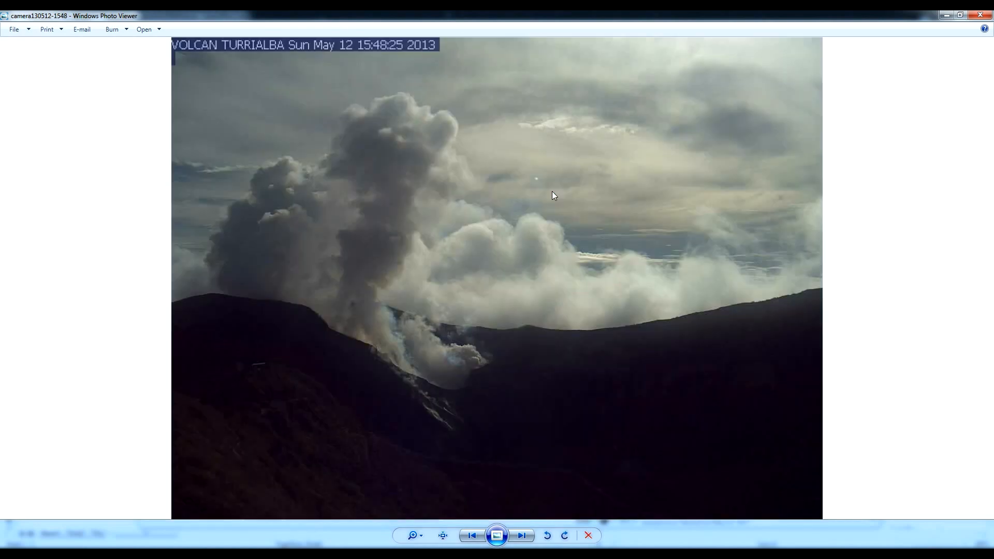
pyautogui.press('Right')
pyautogui.press('Right')
pyautogui.press('Right')
pyautogui.press('Right')
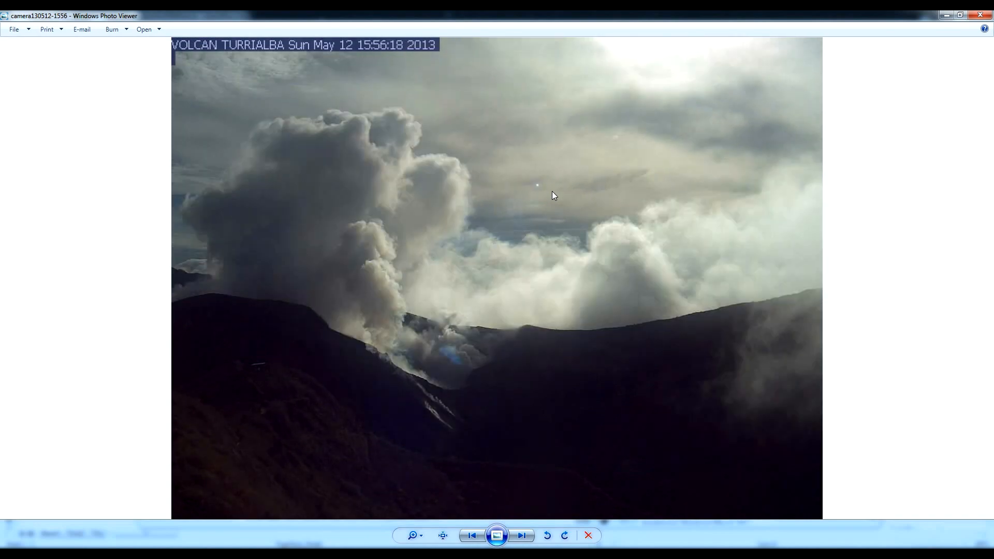
pyautogui.press('Right')
pyautogui.press('Right')
pyautogui.press('Right')
pyautogui.press('Left')
pyautogui.press('Right')
pyautogui.press('Right')
pyautogui.press('Right')
pyautogui.press('Right')
pyautogui.press('Right')
pyautogui.press('Right')
pyautogui.press('Right')
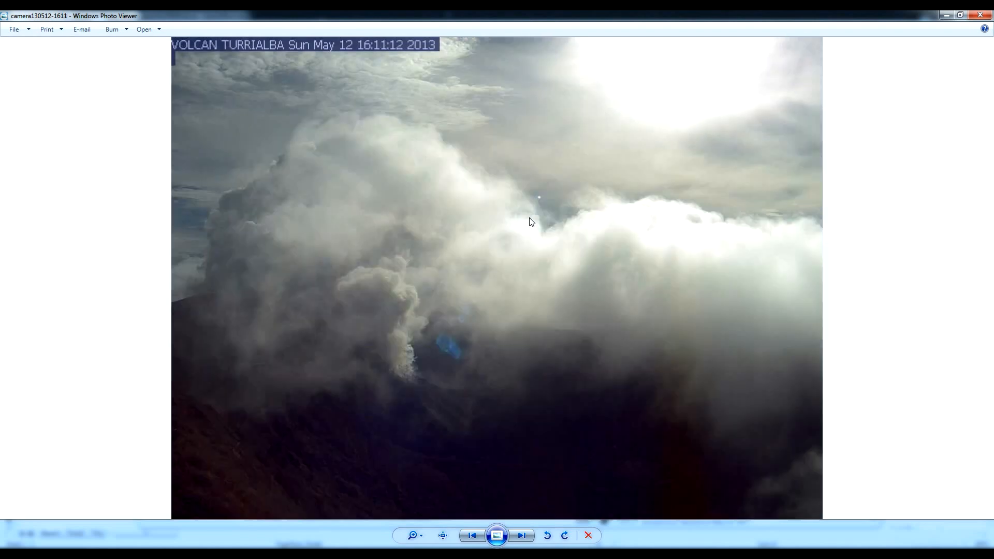
pyautogui.press('Right')
pyautogui.press('Right')
pyautogui.press('Right')
pyautogui.press('Right')
pyautogui.press('Right')
pyautogui.press('Right')
pyautogui.press('Right')
pyautogui.press('Right')
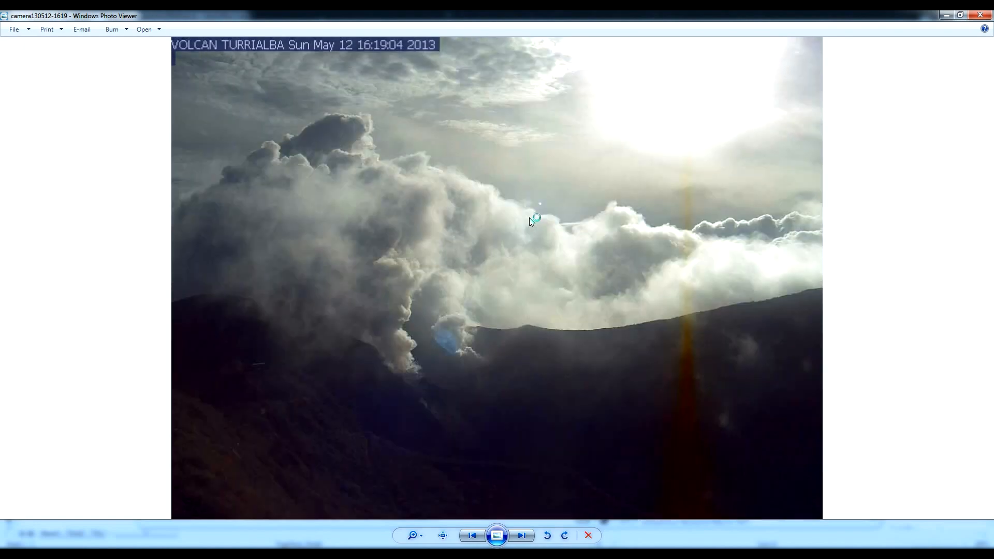
pyautogui.press('Right')
pyautogui.press('Right')
pyautogui.press('Right')
pyautogui.press('Right')
pyautogui.press('Right')
pyautogui.press('Right')
pyautogui.press('Right')
pyautogui.press('Right')
pyautogui.press('Right')
pyautogui.press('Right')
pyautogui.press('Right')
pyautogui.press('Right')
pyautogui.press('Right')
pyautogui.press('Right')
pyautogui.press('Right')
pyautogui.press('Right')
pyautogui.press('Right')
pyautogui.press('Right')
pyautogui.press('Right')
pyautogui.press('Right')
pyautogui.press('Right')
pyautogui.press('Right')
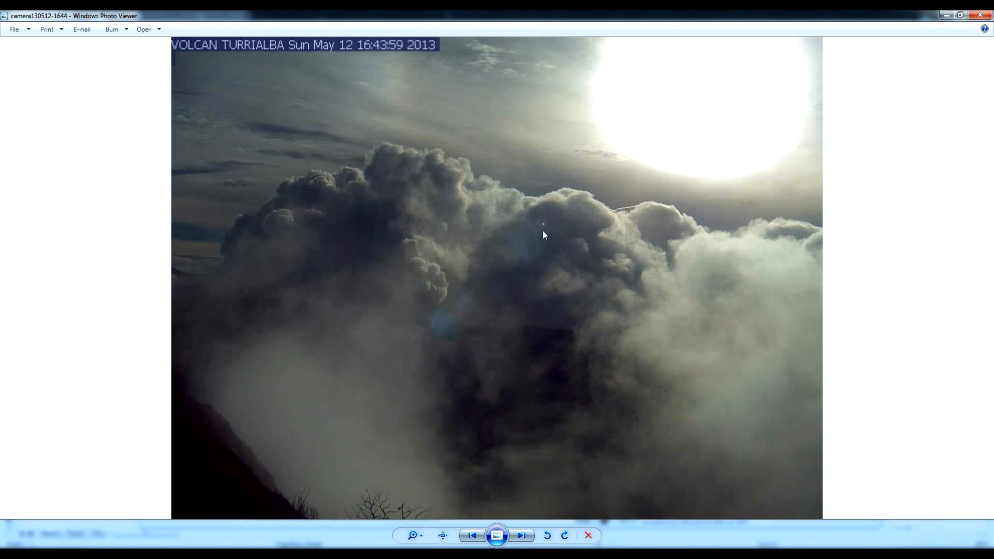
# - Return to the Apr 23 17:39:13 photo and step back past 17:36:03 toward 17:30
pyautogui.click(943, 18)
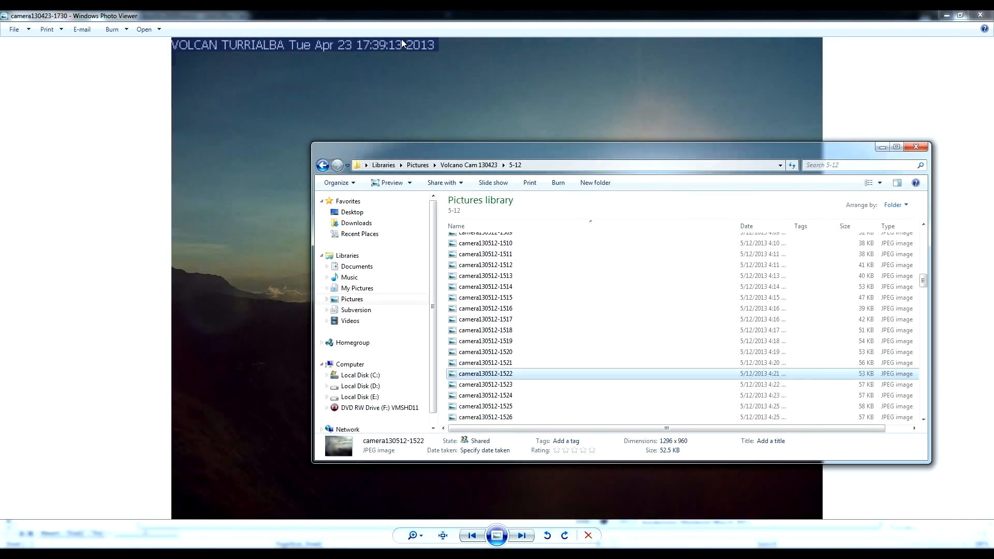
pyautogui.click(407, 19)
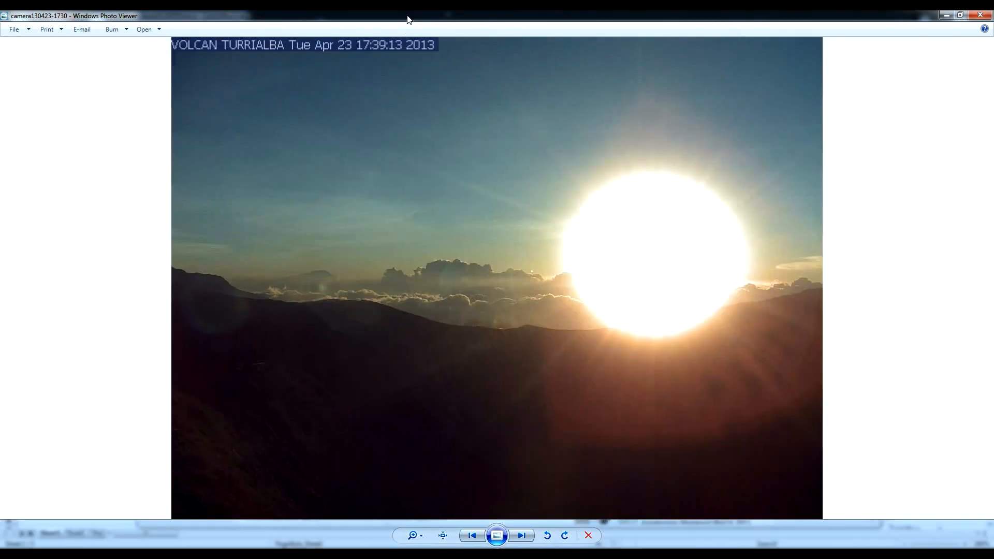
pyautogui.press('Right')
pyautogui.press('Right')
pyautogui.press('Left')
pyautogui.press('Left')
pyautogui.press('Left')
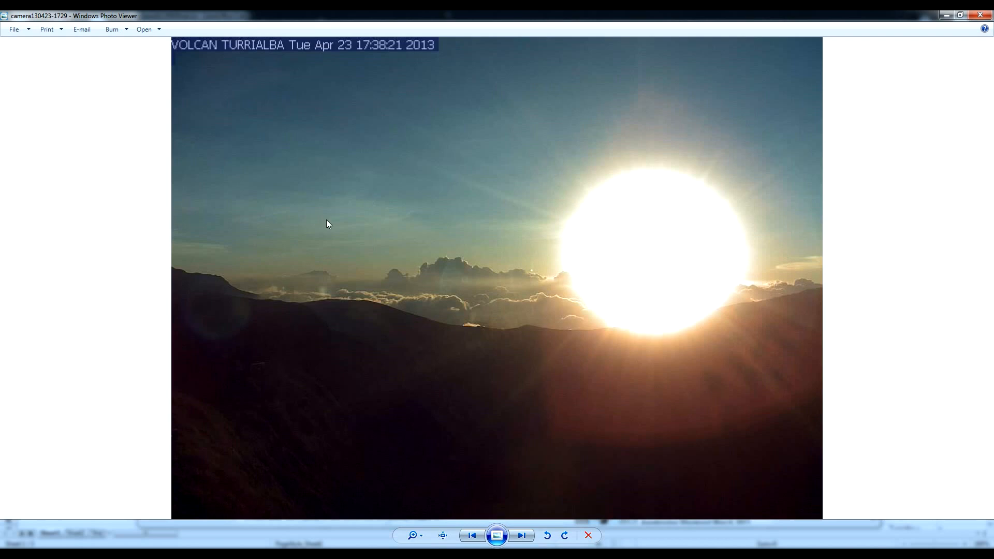
pyautogui.press('Left')
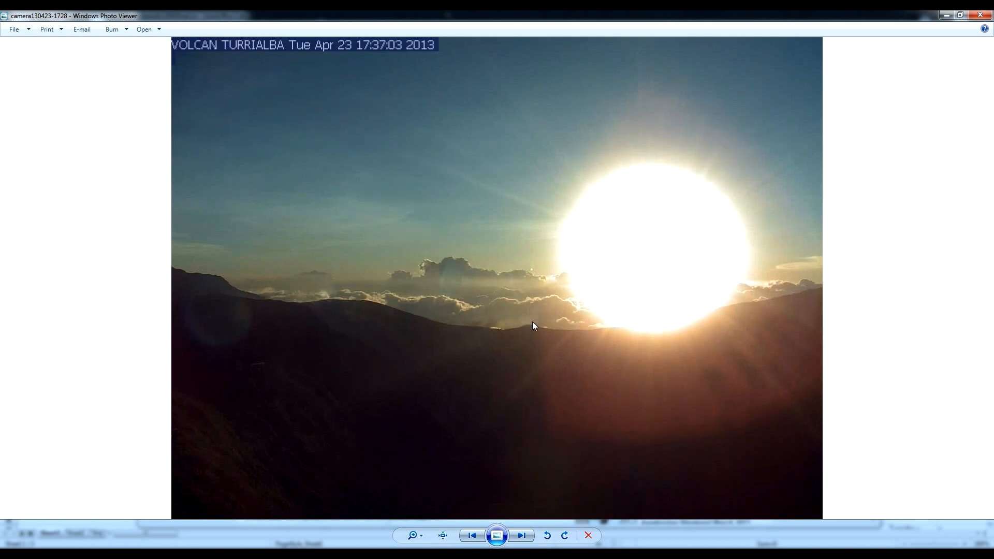
pyautogui.press('Left')
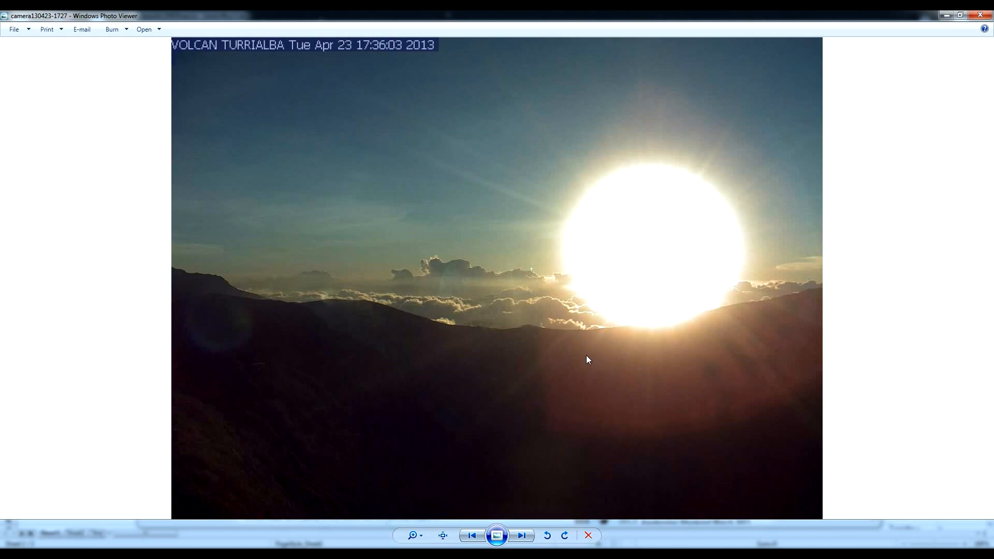
pyautogui.press('Left')
pyautogui.press('Left')
pyautogui.press('Left')
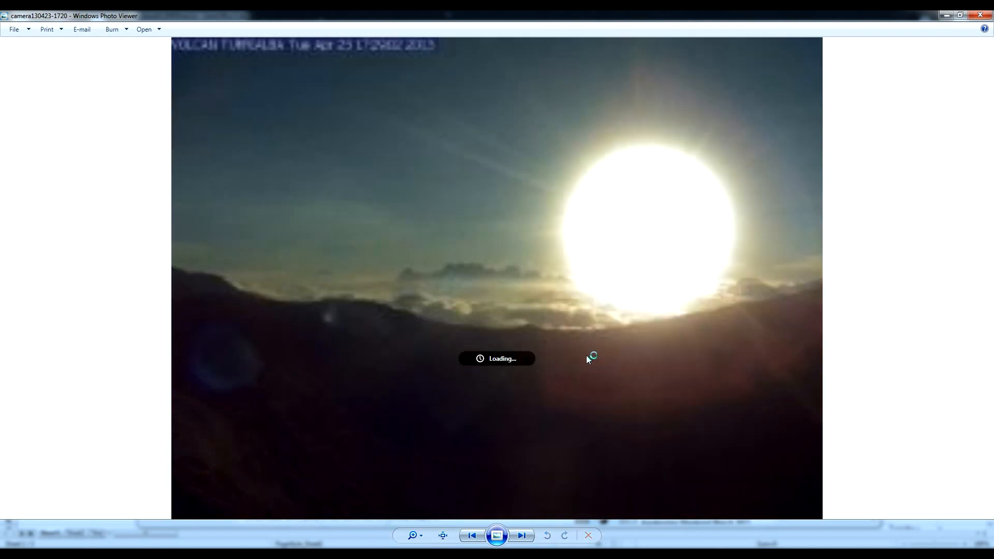
pyautogui.press('Left')
pyautogui.press('Left')
pyautogui.press('Left')
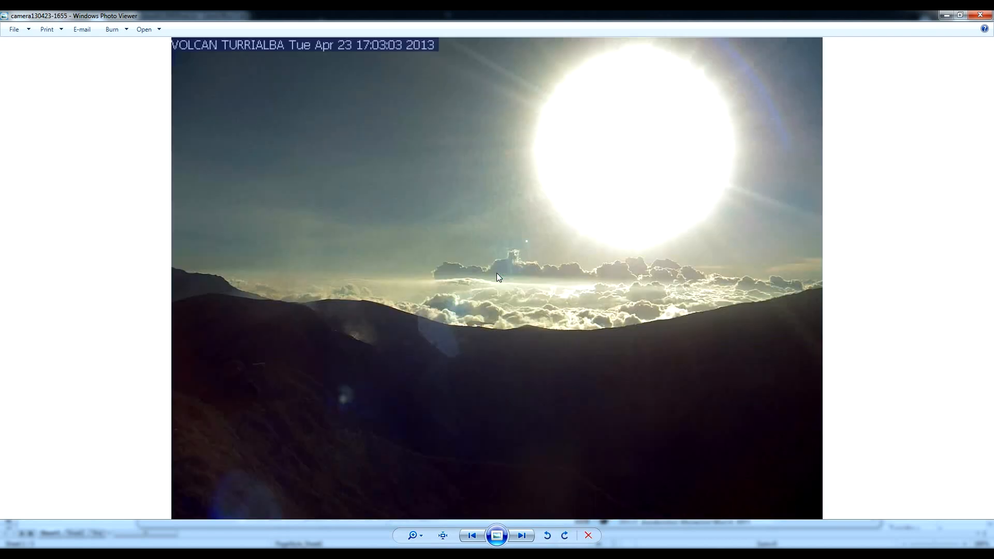
pyautogui.press('Left')
pyautogui.press('Left')
pyautogui.press('Left')
# - Compare the 17:06:14, 17:08:23 and 17:10:23 frames, then switch to the Moon-Sun spreadsheet
pyautogui.press('Right')
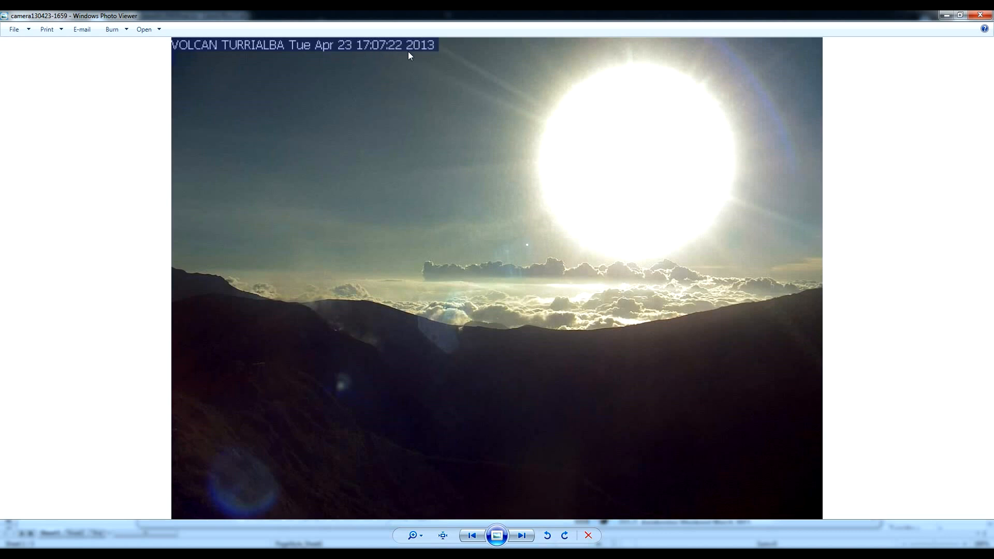
pyautogui.press('Left')
pyautogui.press('Left')
pyautogui.press('Left')
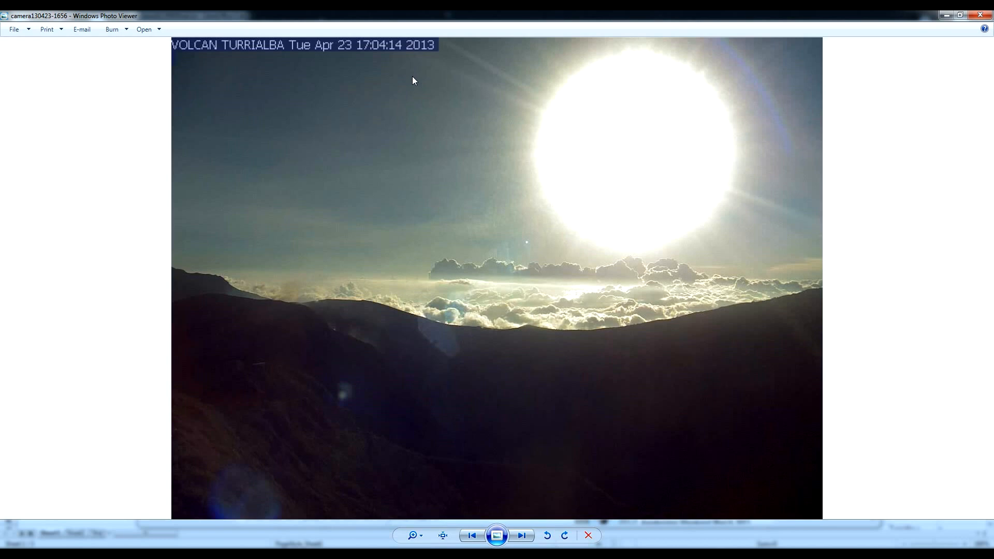
pyautogui.press('Right')
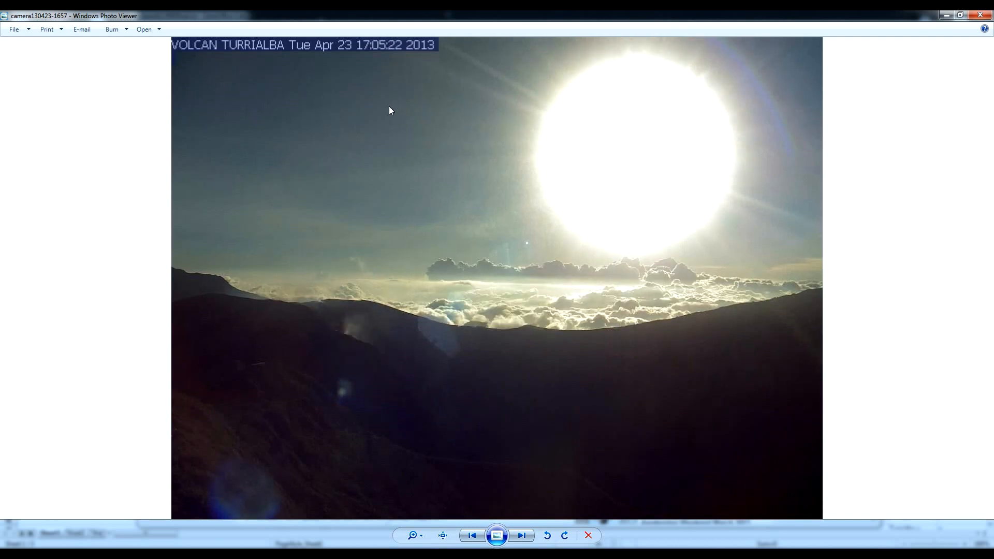
pyautogui.press('Right')
pyautogui.press('Right')
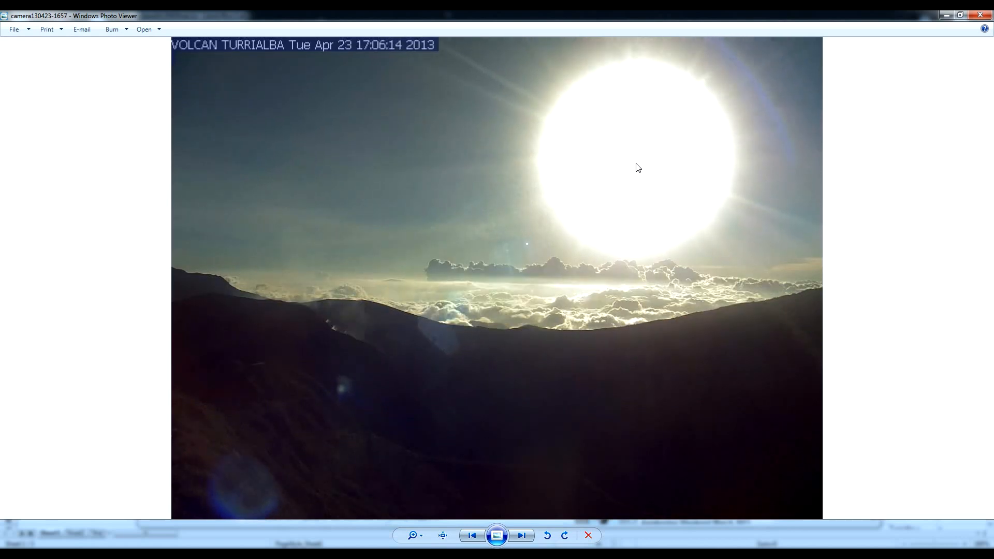
pyautogui.press('Right')
pyautogui.press('Right')
pyautogui.press('Left')
pyautogui.press('Left')
pyautogui.press('Left')
pyautogui.press('Right')
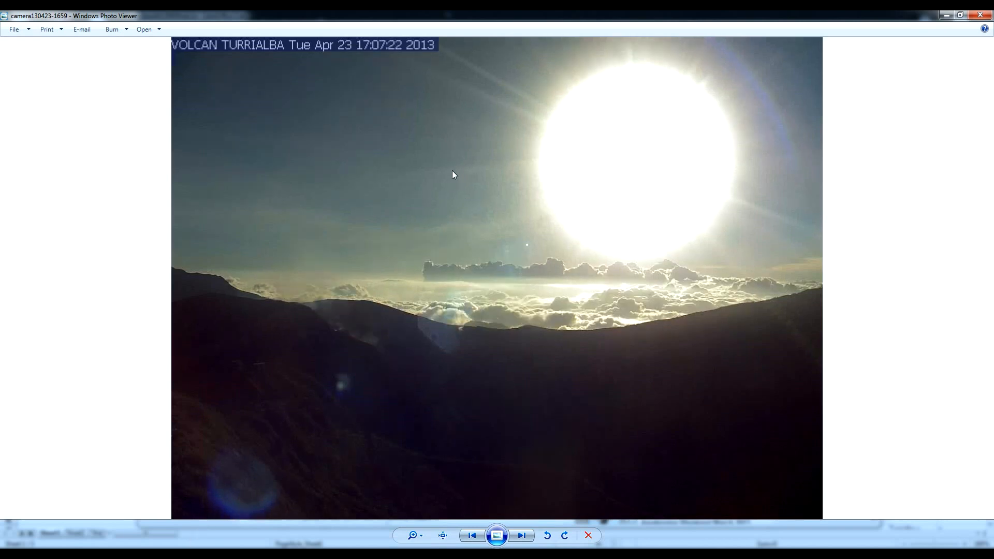
pyautogui.press('Right')
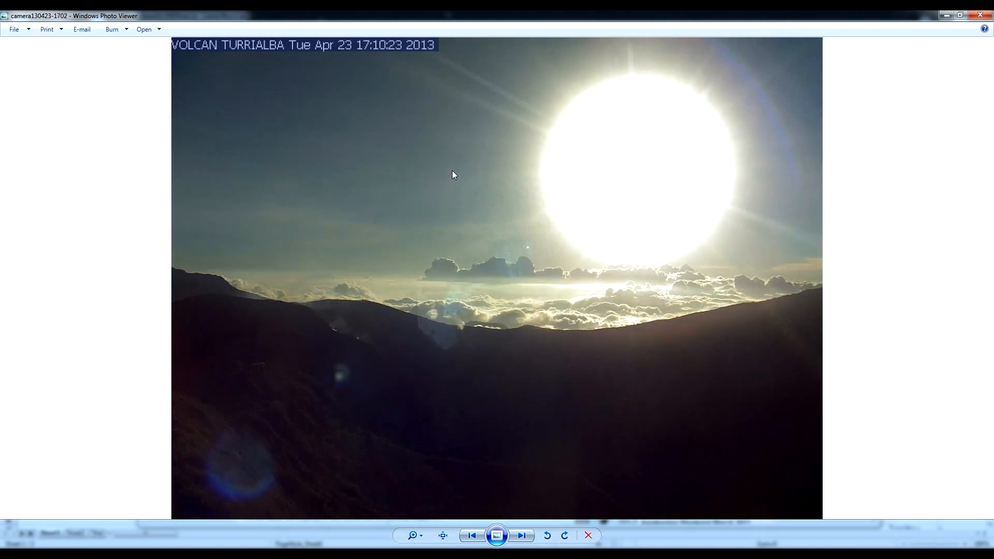
pyautogui.press('Left')
pyautogui.hotkey('alt', 'Tab')
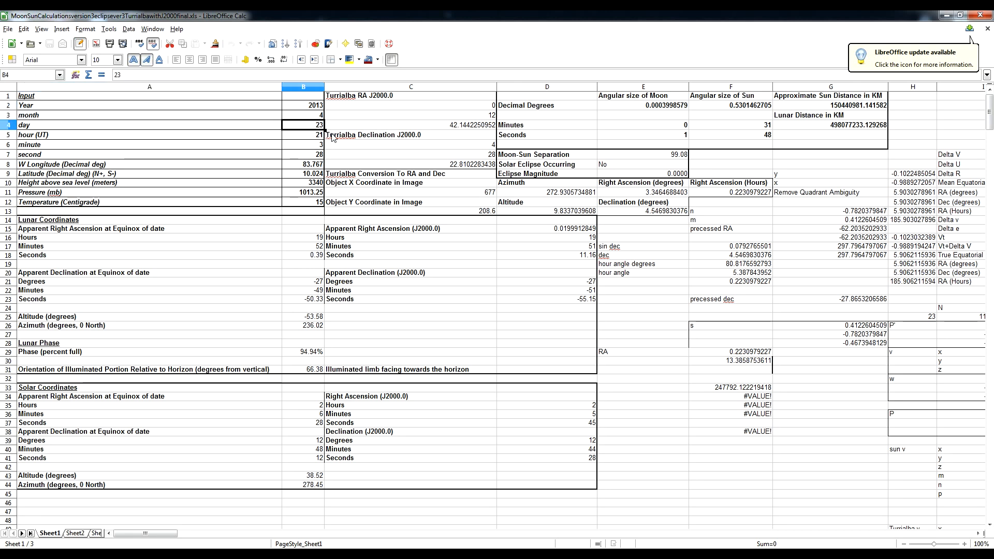
# - Review the Turrialba inputs: UT hour, longitude, latitude, image X 677 / Y 208.6, azimuth and altitude formulas
pyautogui.click(314, 135)
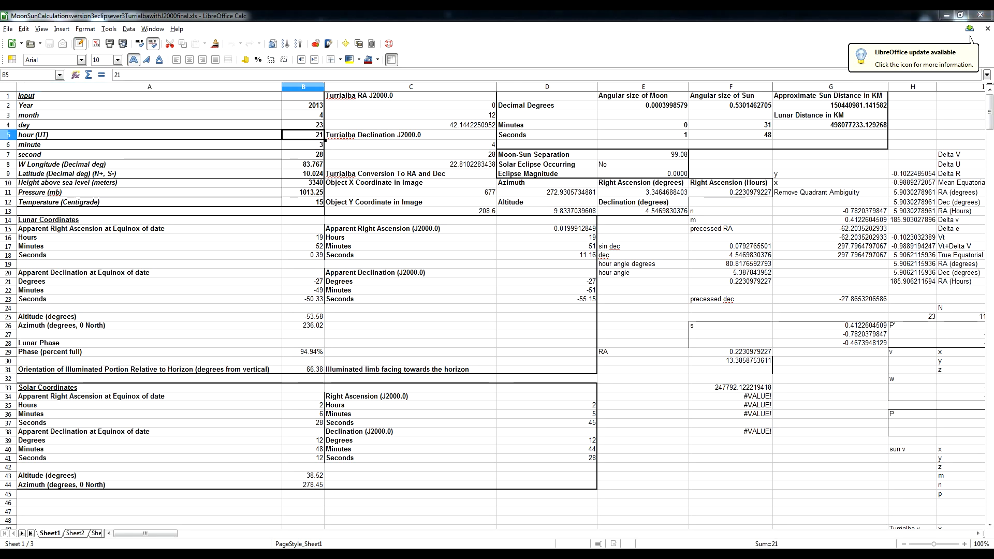
pyautogui.click(148, 535)
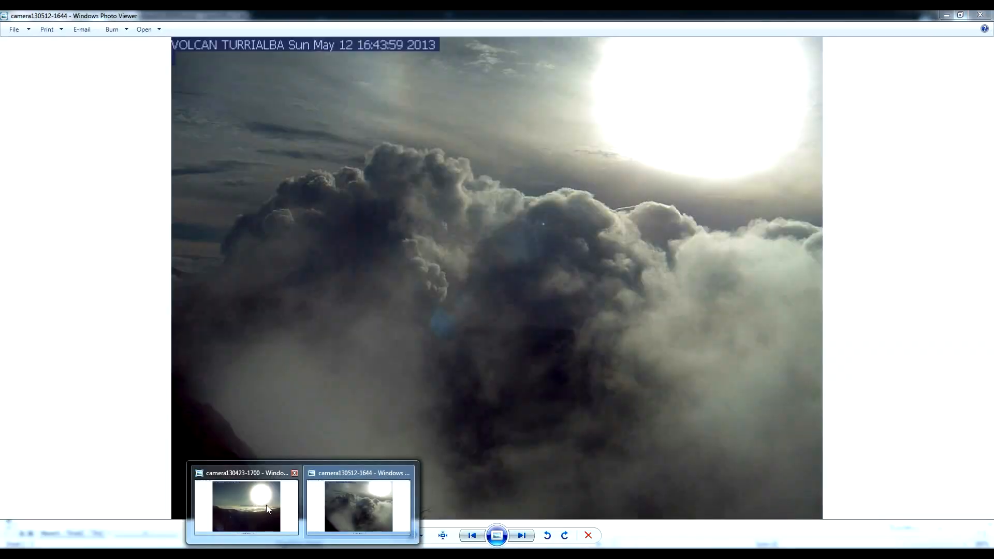
pyautogui.click(266, 505)
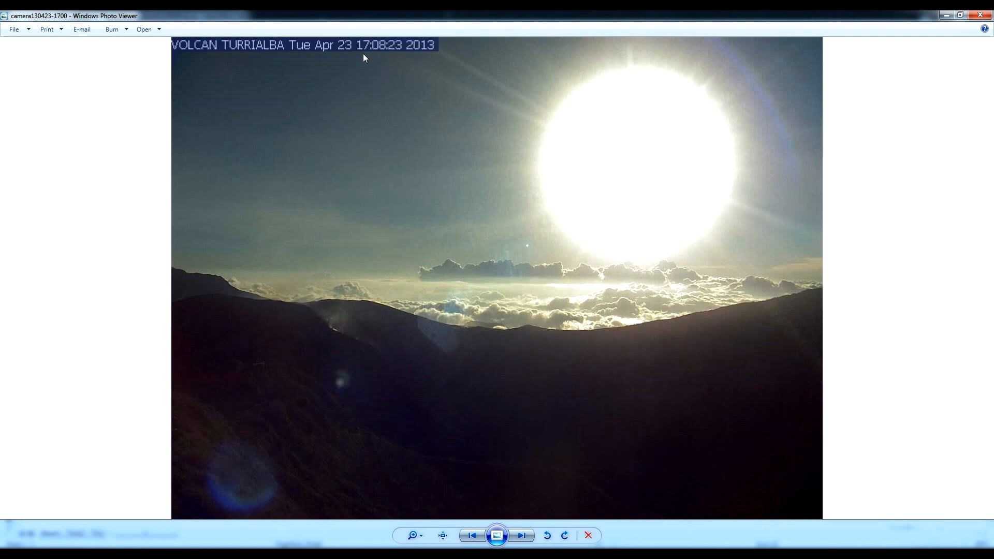
pyautogui.hotkey('alt', 'Tab')
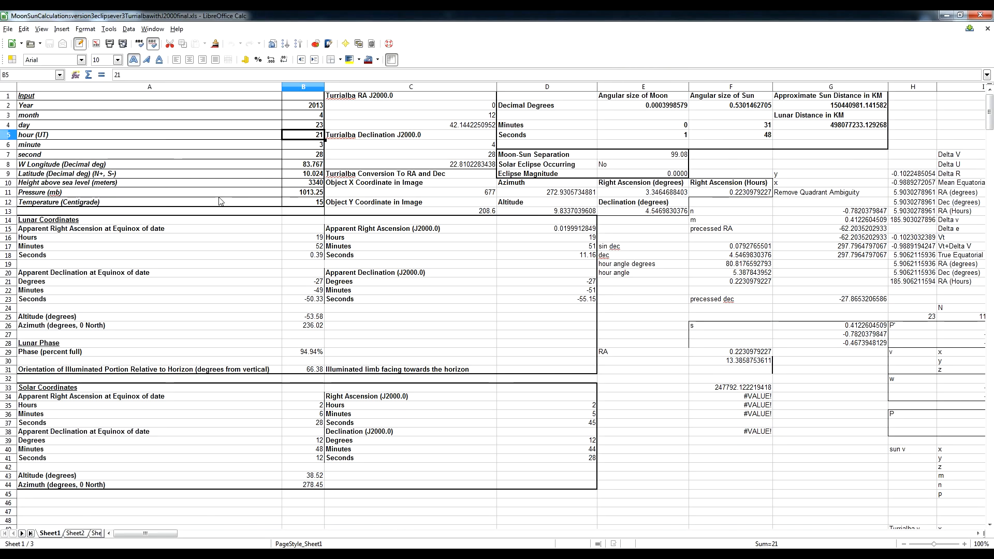
pyautogui.click(305, 166)
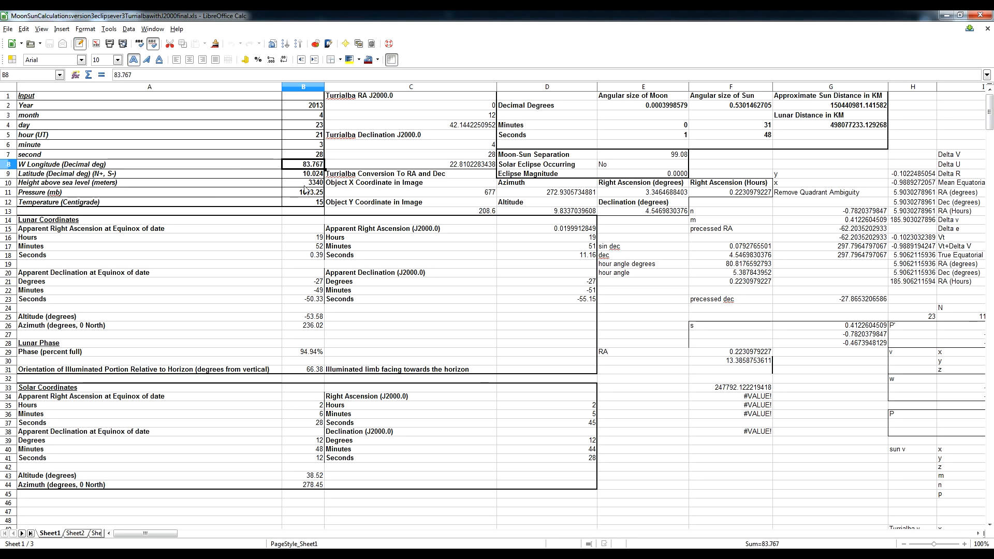
pyautogui.click(304, 174)
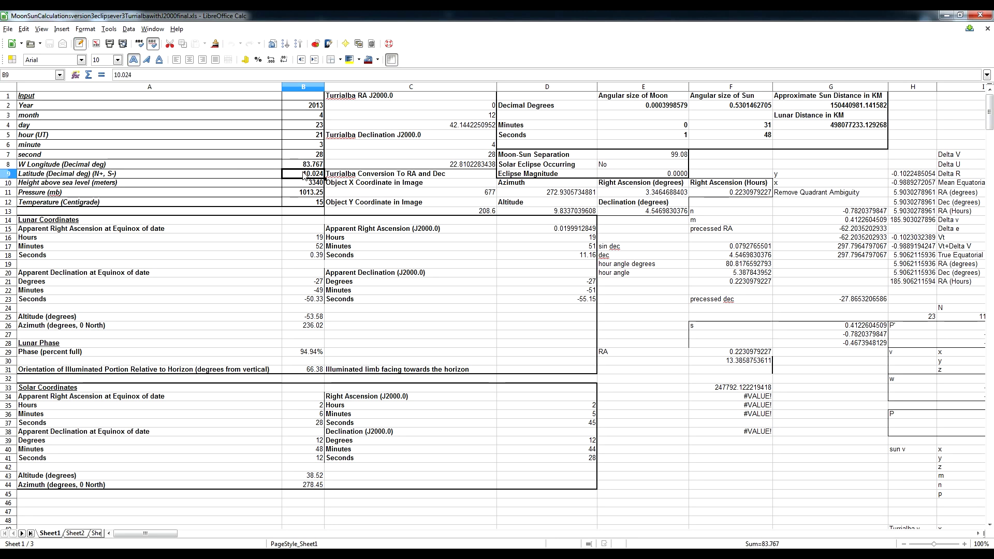
pyautogui.click(433, 193)
pyautogui.click(432, 214)
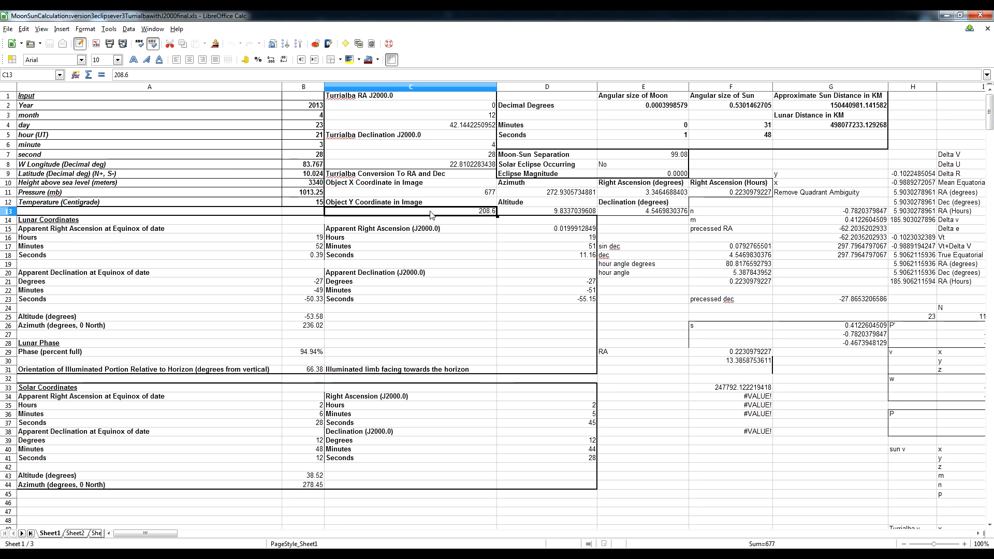
pyautogui.click(425, 196)
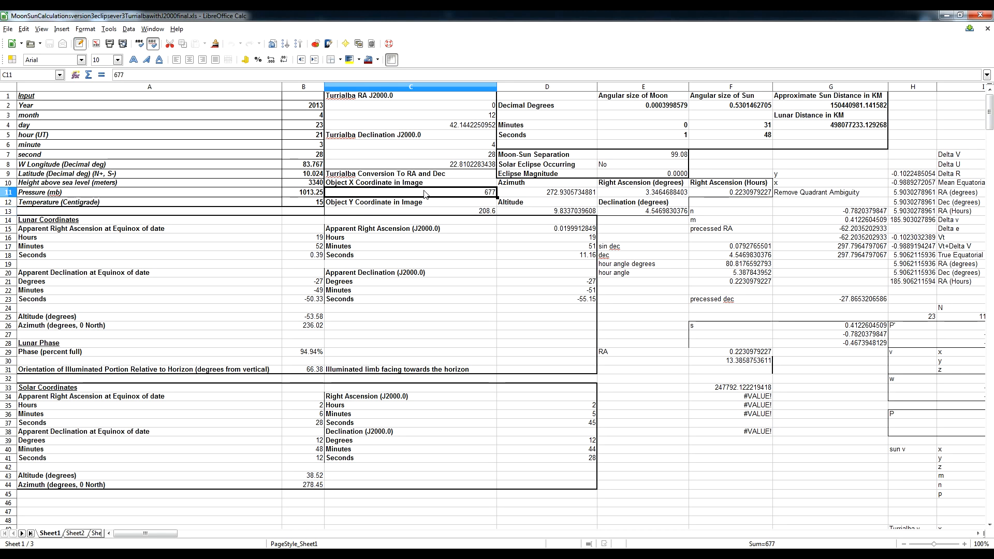
pyautogui.click(544, 193)
pyautogui.click(546, 210)
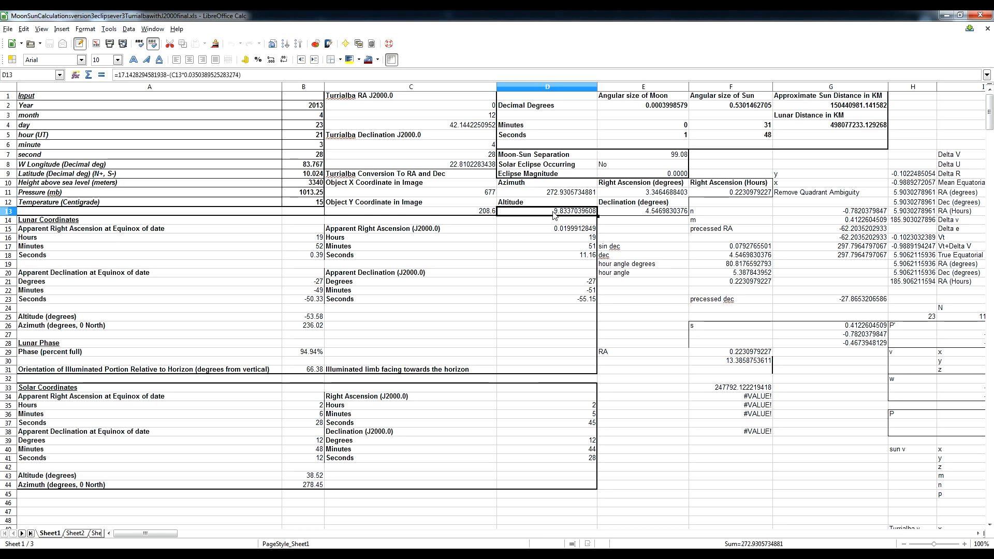
# - Highlight and inspect the Turrialba RA and Declination J2000.0 result blocks in column C
pyautogui.moveTo(636, 182); pyautogui.dragTo(714, 211)
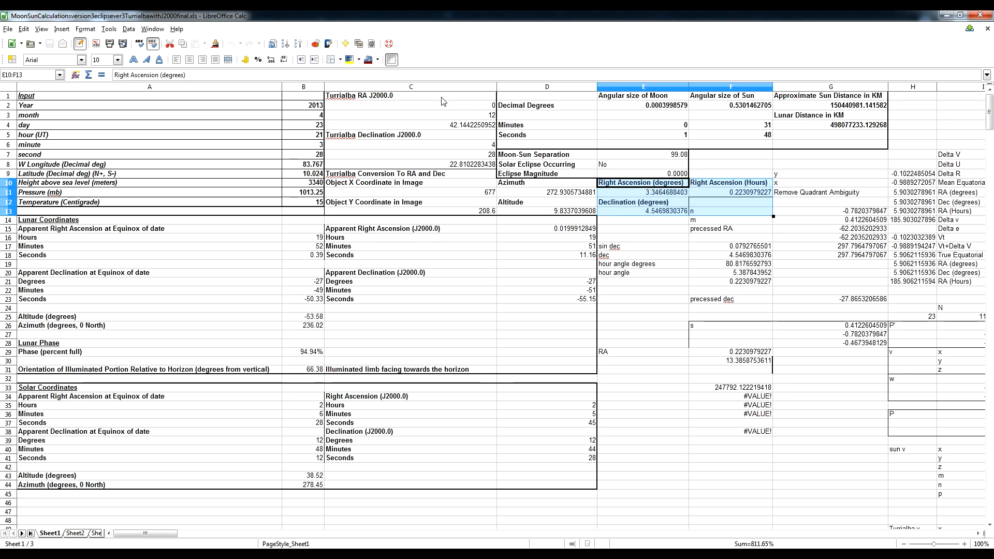
pyautogui.moveTo(445, 96); pyautogui.dragTo(436, 127)
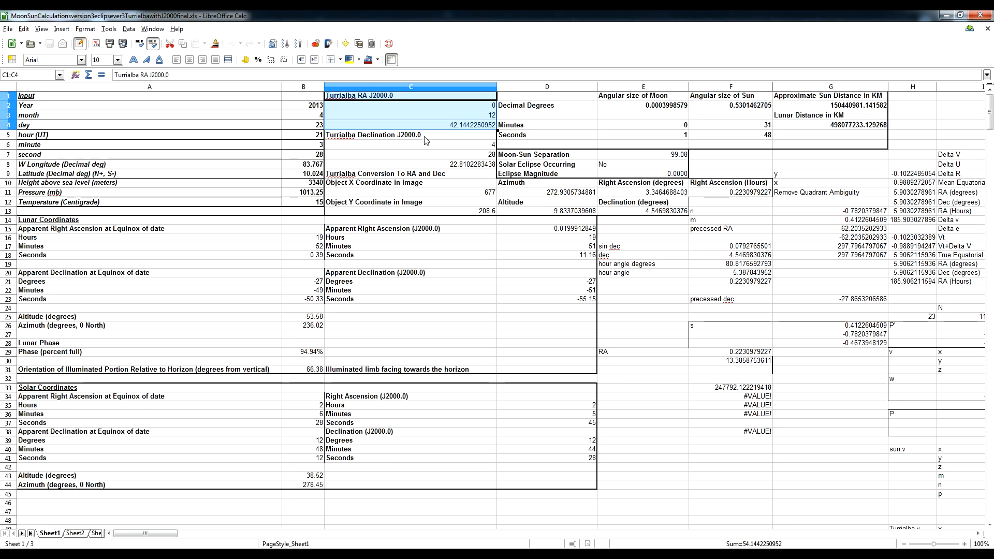
pyautogui.moveTo(425, 140); pyautogui.dragTo(420, 166)
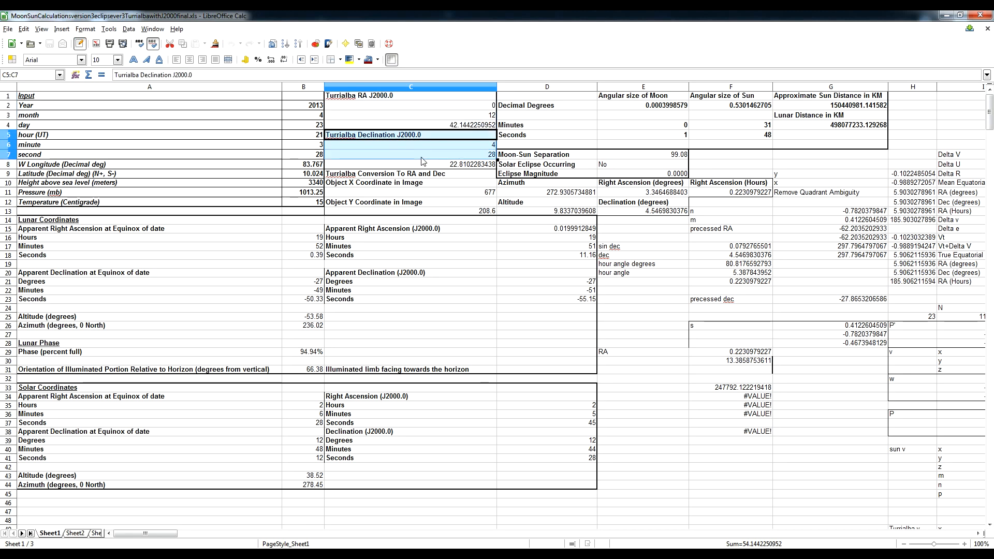
pyautogui.click(405, 97)
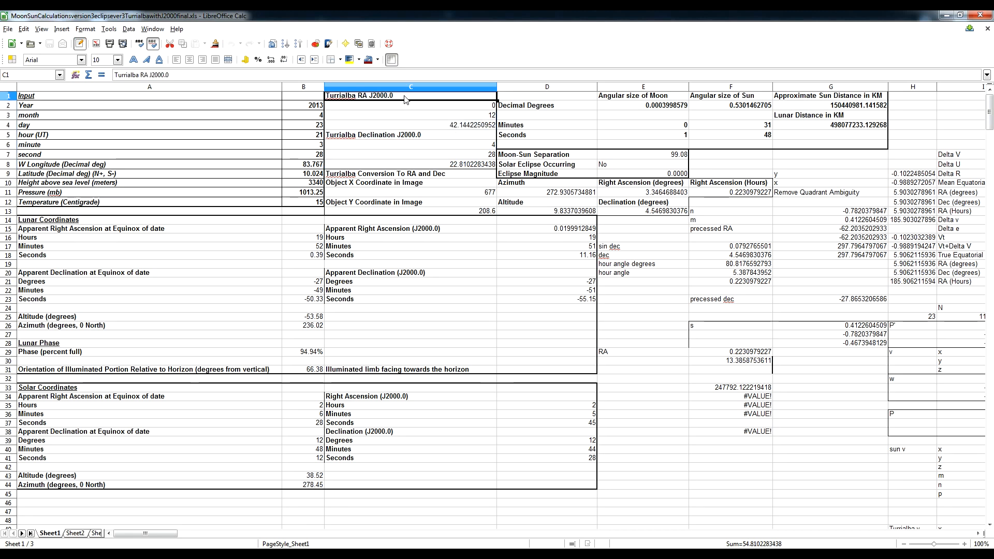
pyautogui.click(402, 115)
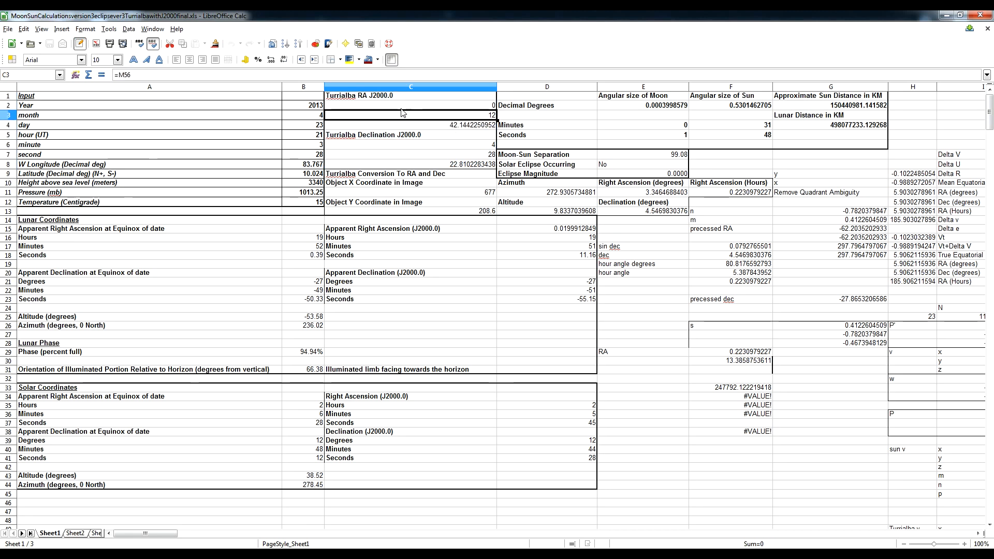
pyautogui.click(402, 118)
pyautogui.click(402, 147)
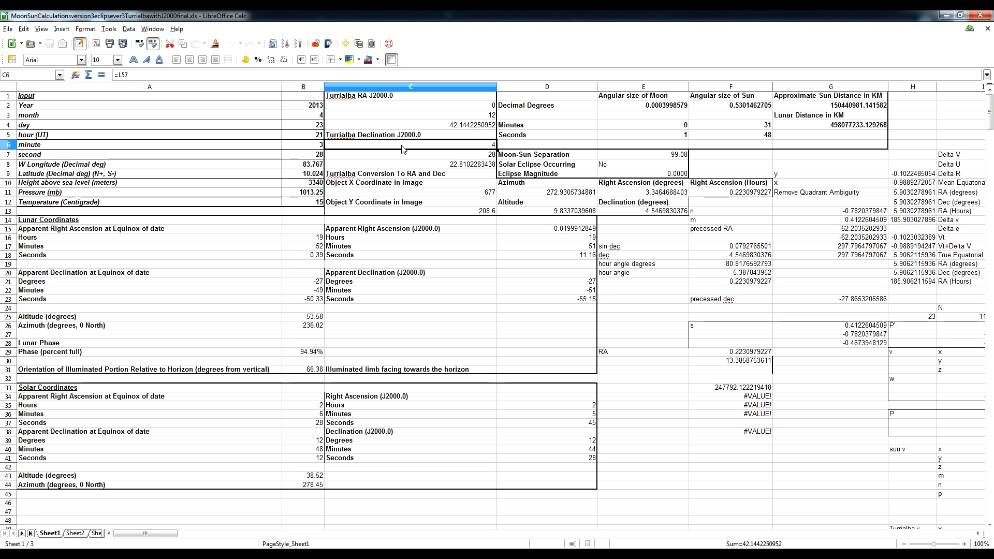
pyautogui.press('Down')
pyautogui.press('Down')
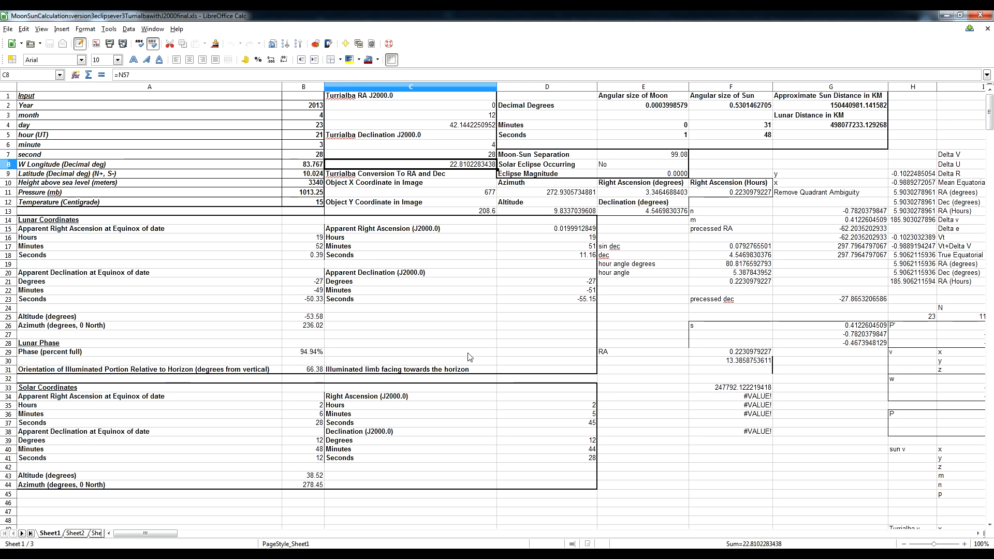
# - Bring up the 17:09:23 webcam frame and switch to the Find_Orb window
pyautogui.click(311, 556)
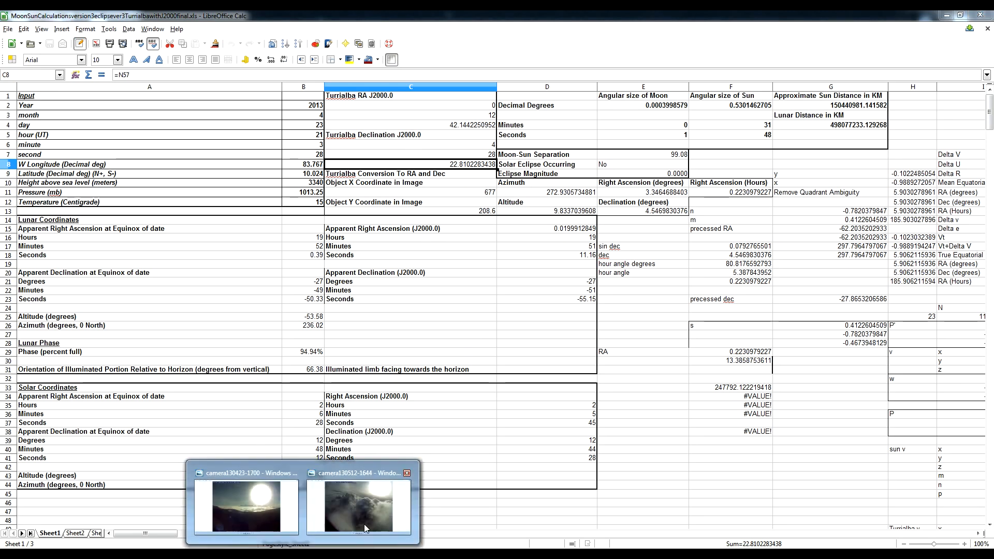
pyautogui.click(259, 499)
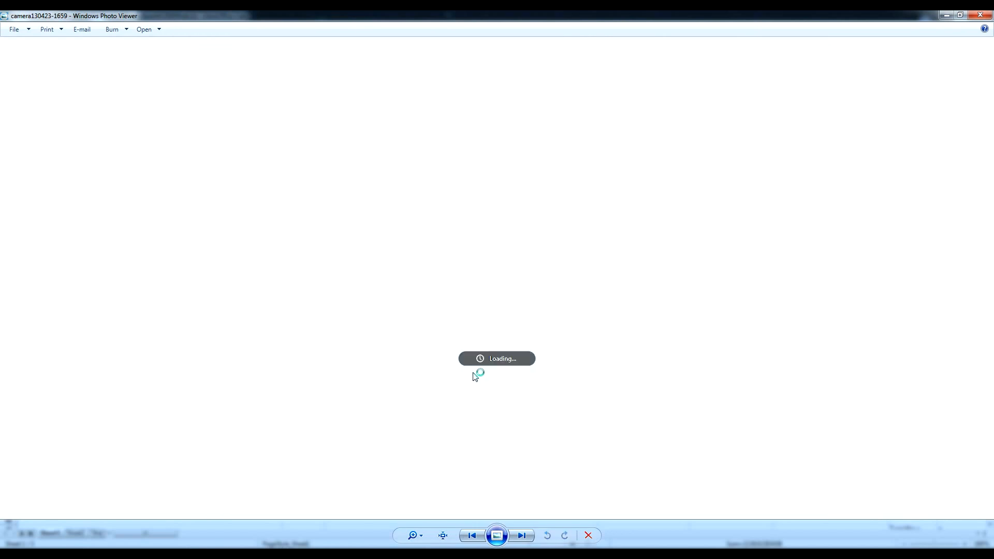
pyautogui.press('Right')
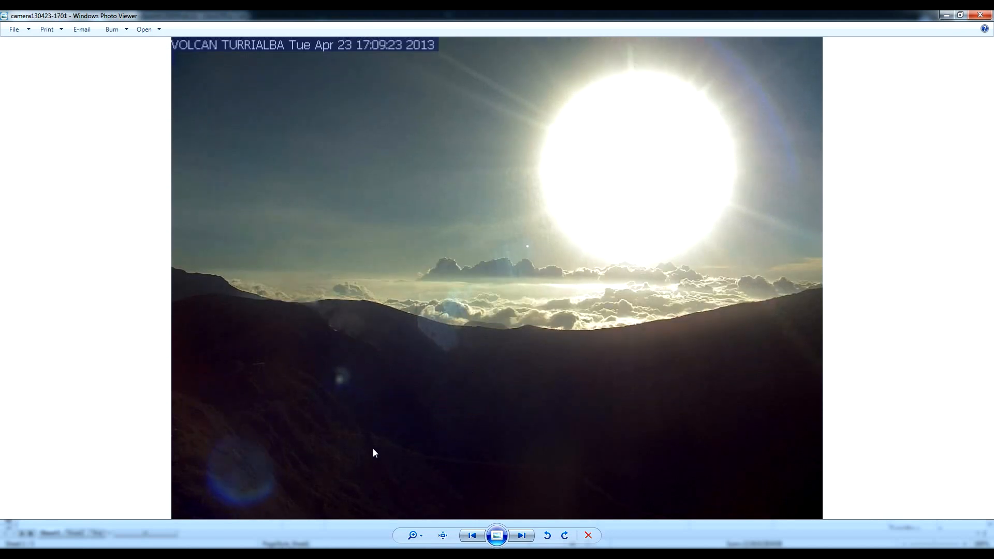
pyautogui.hotkey('alt', 'Tab')
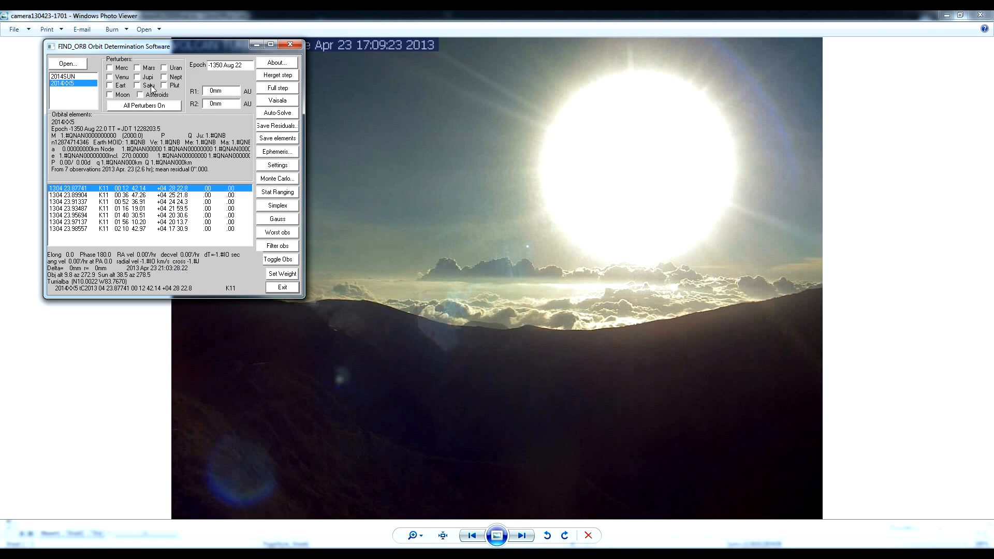
# - Inspect the first, fourth and last K11 flare observations in Find_Orb, then exit to elfind
pyautogui.moveTo(159, 47); pyautogui.dragTo(163, 141)
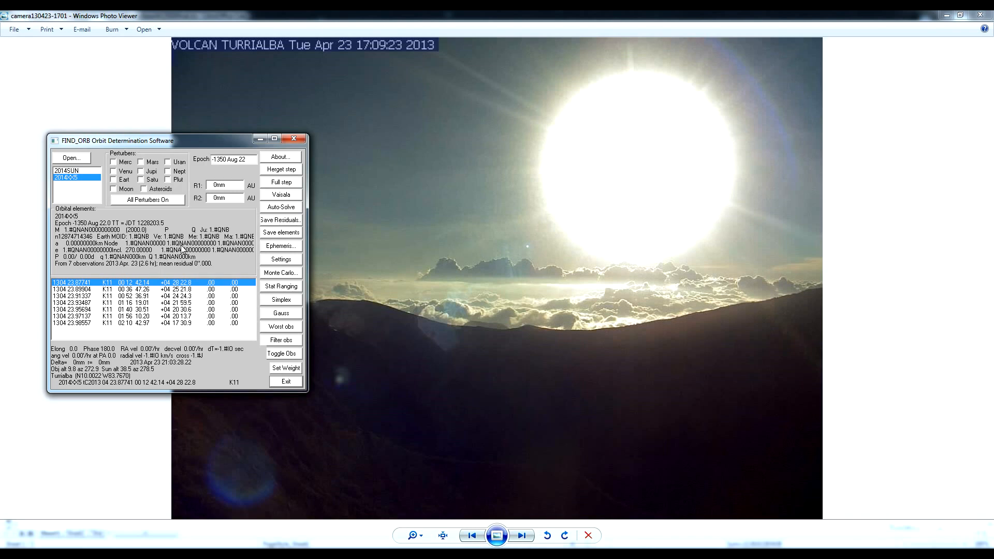
pyautogui.click(169, 303)
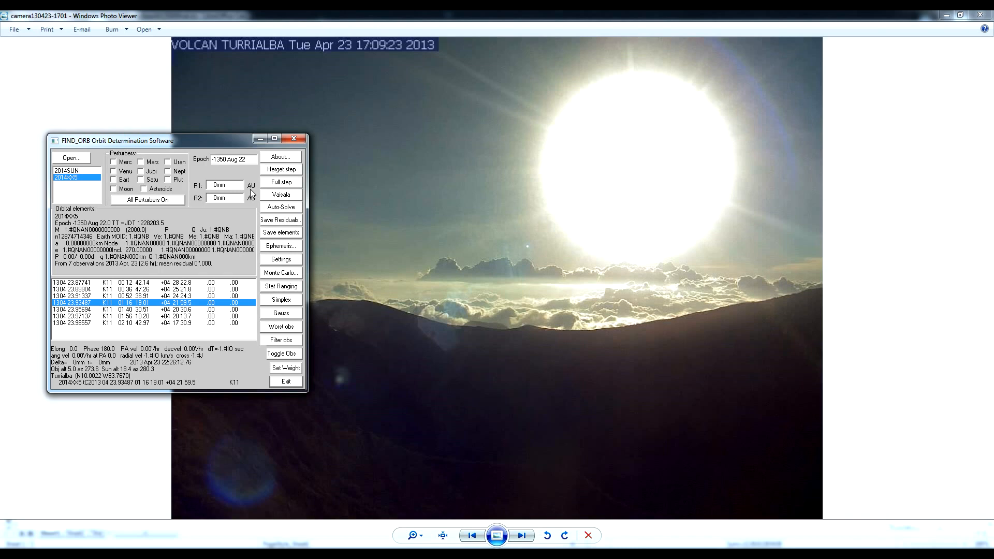
pyautogui.click(176, 290)
pyautogui.click(175, 318)
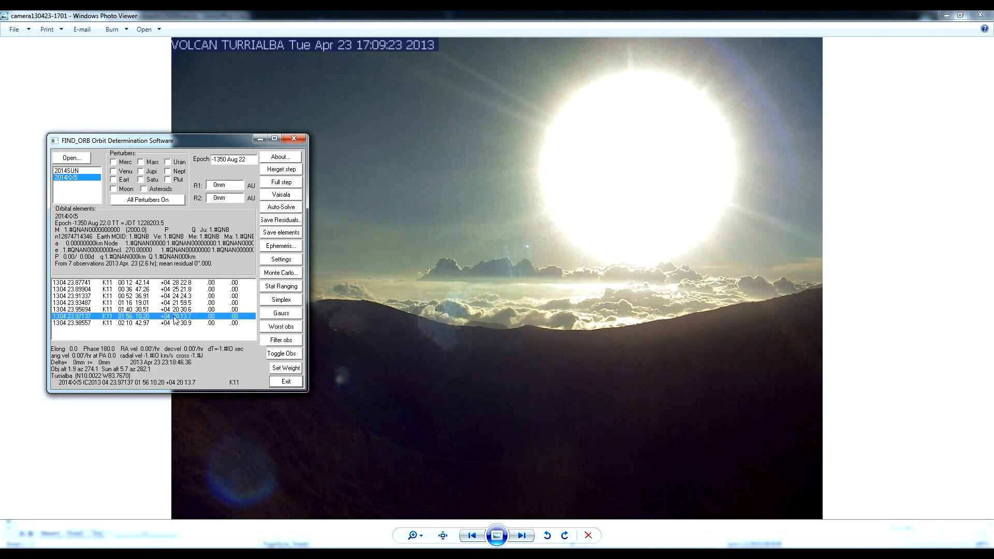
pyautogui.click(173, 323)
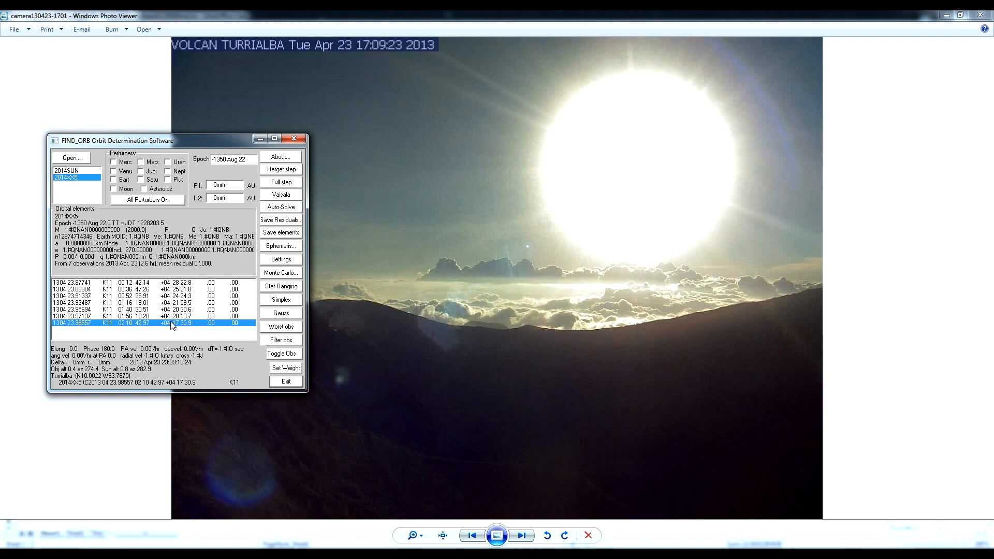
pyautogui.click(193, 283)
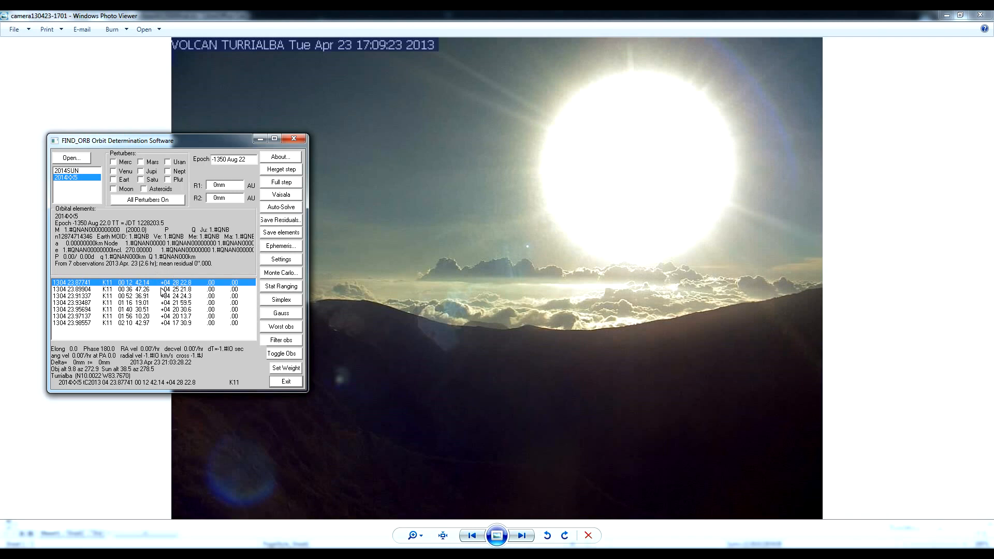
pyautogui.click(286, 381)
pyautogui.write('1 4 7')
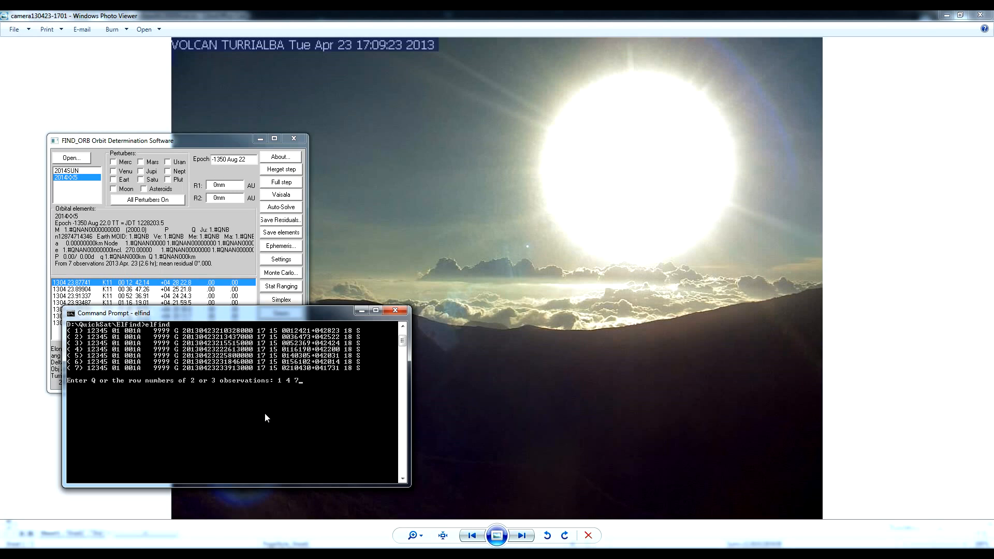
# - Run the elfind fit on observations 1, 4 and 7 and move the console aside
pyautogui.press('Return')
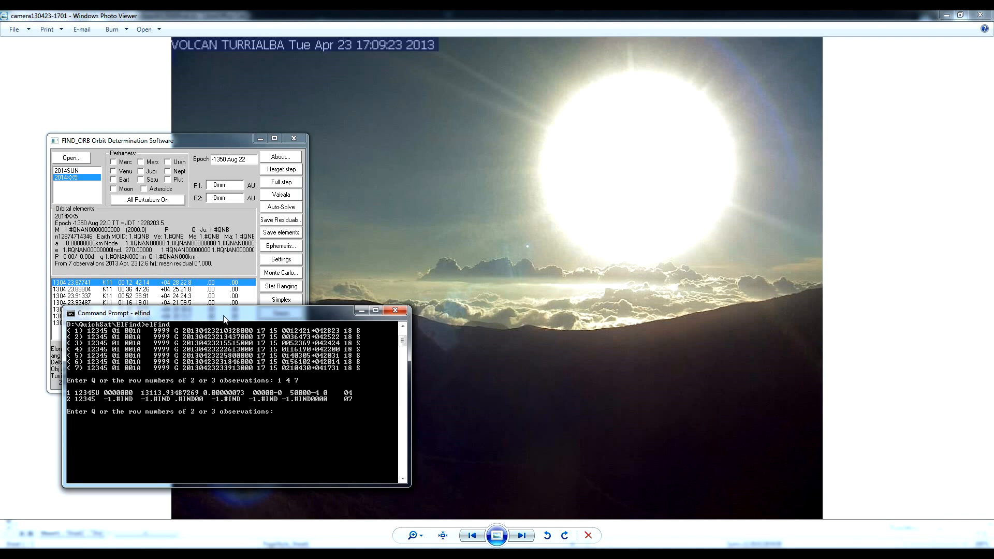
pyautogui.moveTo(213, 312); pyautogui.dragTo(308, 305)
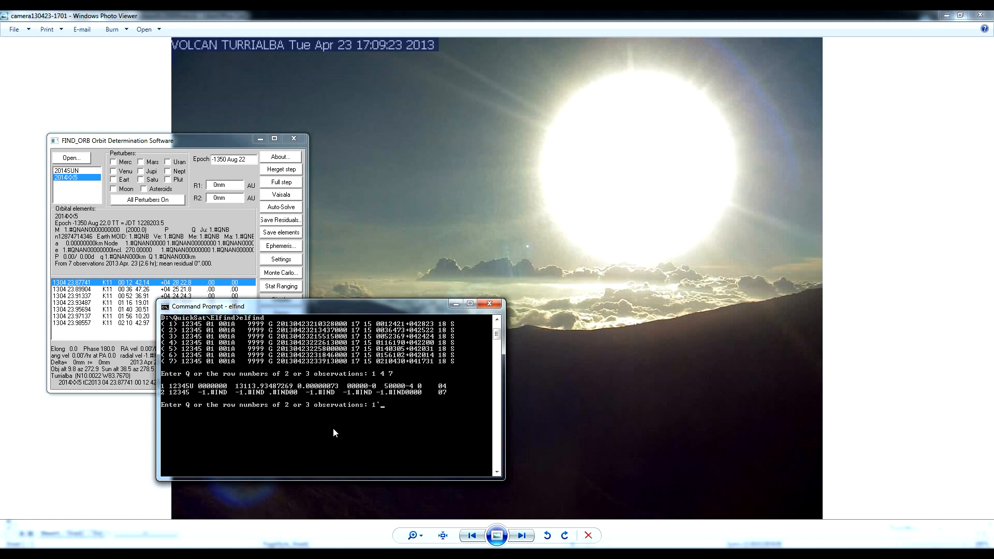
pyautogui.write('2 3')
# - Fit orbits to triples 1-2-3, 2-3-4, 3-4-5, 4-5-6 and 5-6-7, then return to the spreadsheet
pyautogui.press('Return')
pyautogui.write('2 3 4')
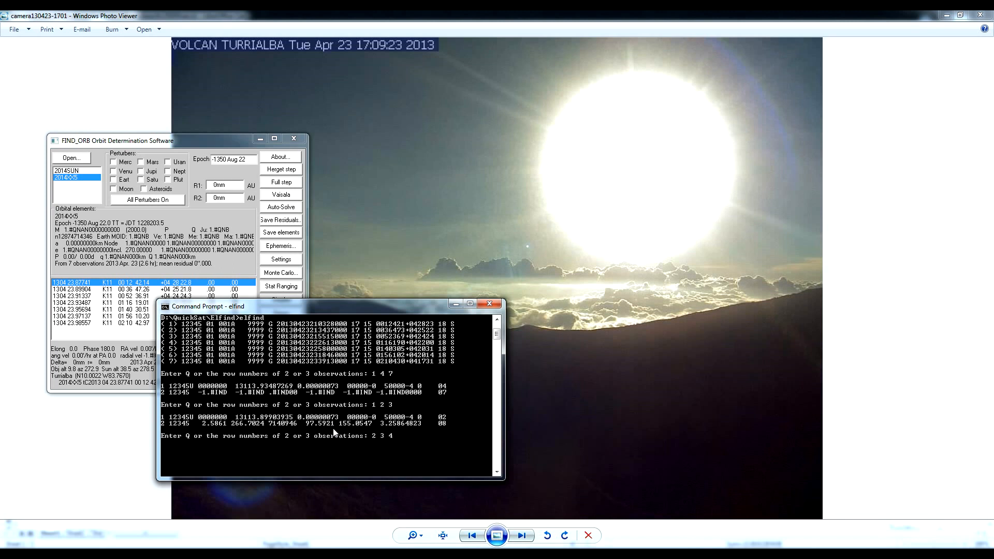
pyautogui.press('Return')
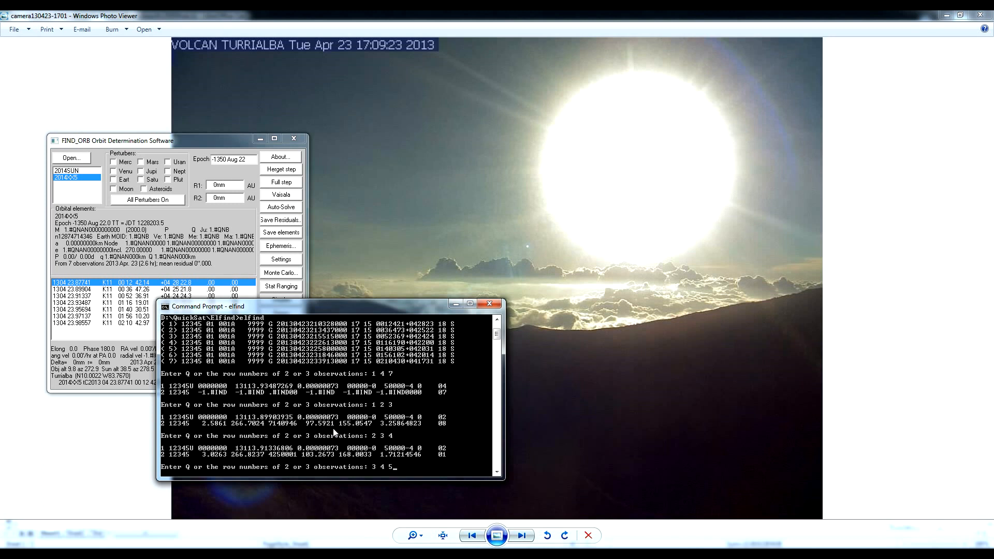
pyautogui.press('Return')
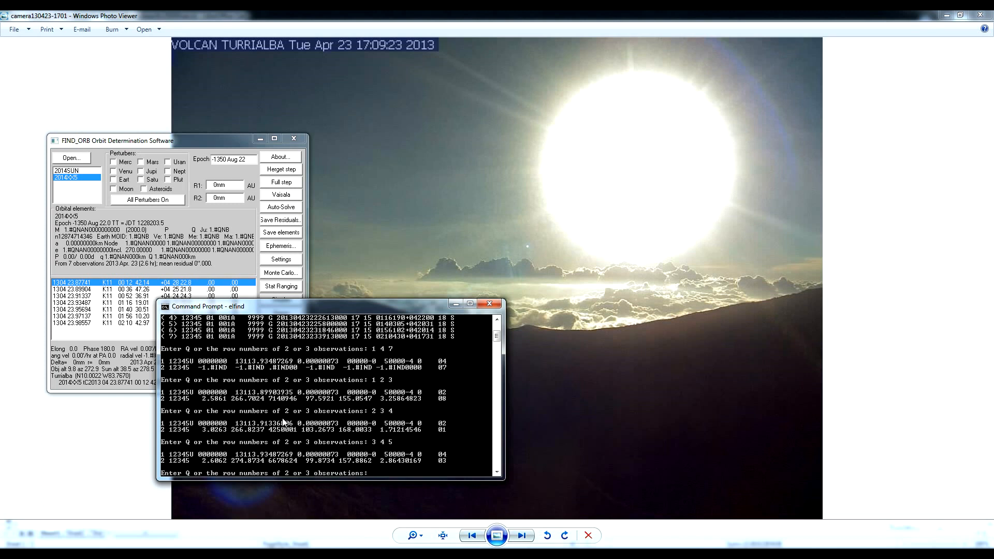
pyautogui.write('4 5 6')
pyautogui.press('Return')
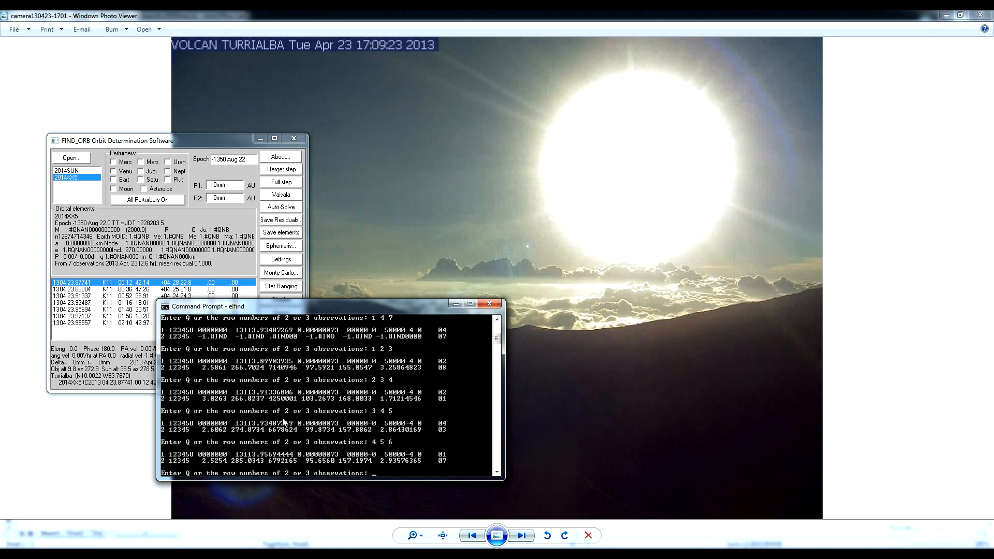
pyautogui.write('5 6 7')
pyautogui.press('Return')
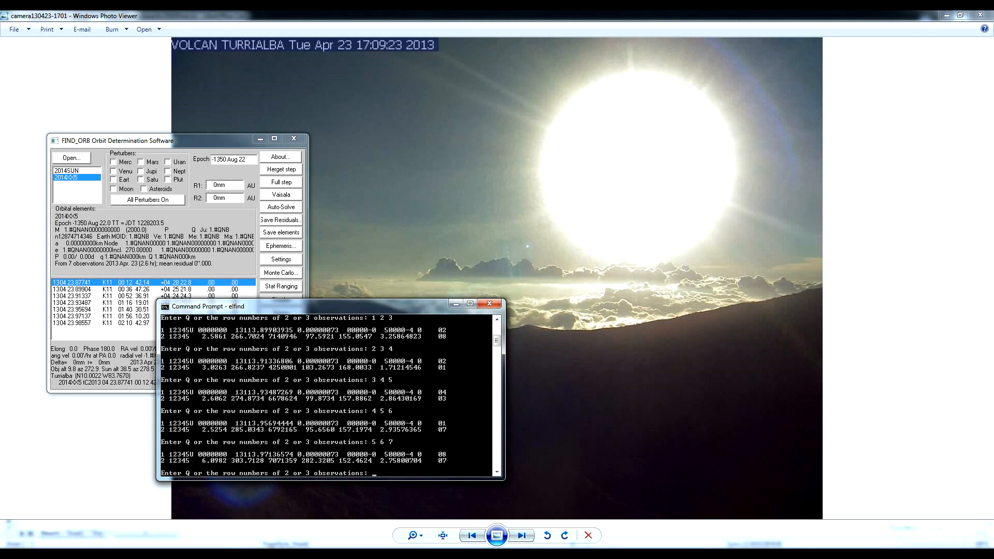
pyautogui.hotkey('alt', 'Tab')
# - Inspect the Turrialba RA C2 and Declination C5 J2000.0 cells, then return to the May 12 webcam image
pyautogui.click(355, 116)
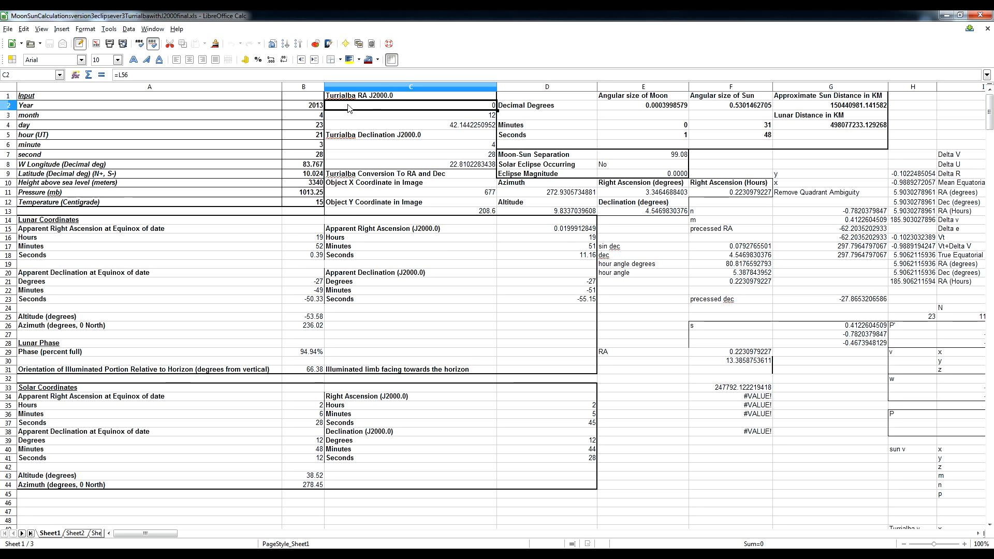
pyautogui.click(394, 135)
pyautogui.hotkey('ctrl', 'b')
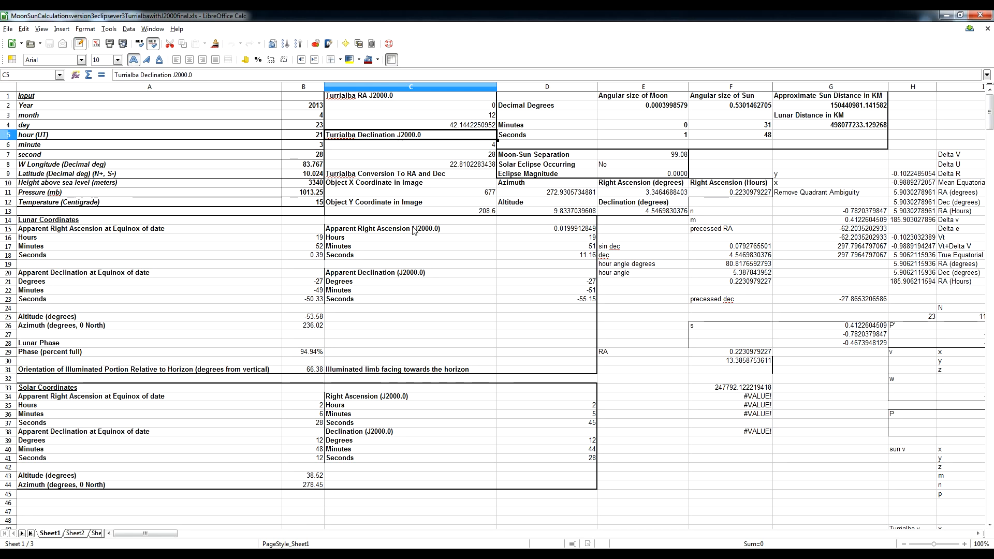
pyautogui.click(475, 109)
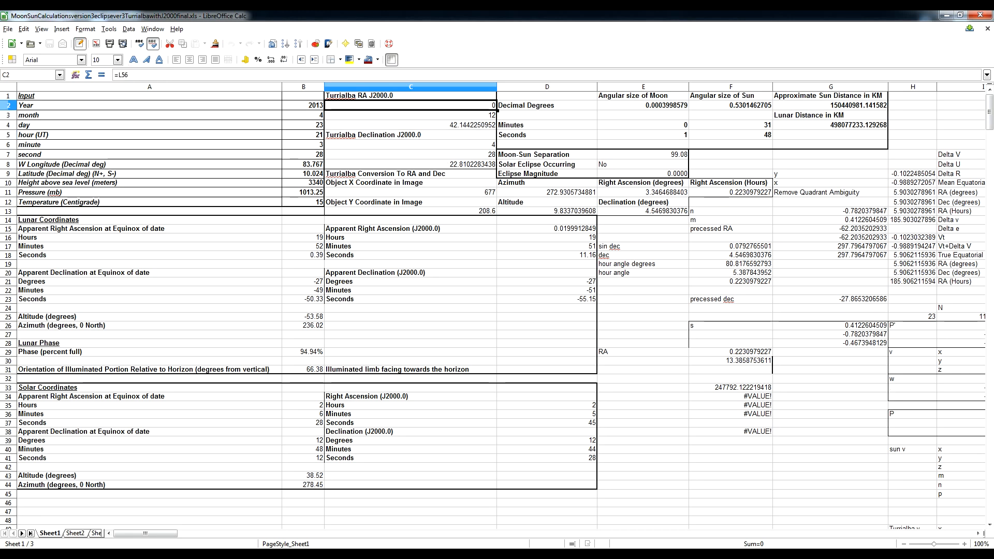
pyautogui.click(358, 507)
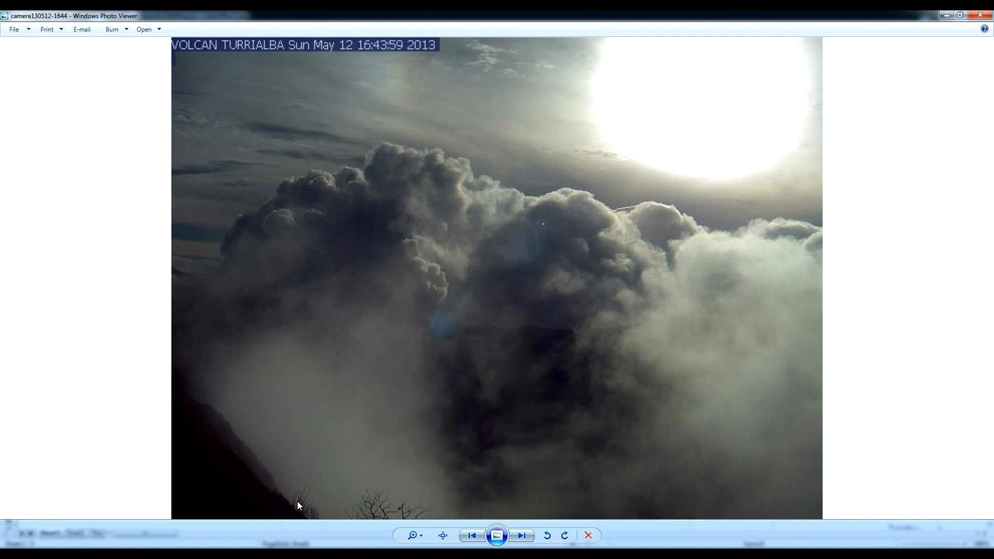
# - Bring the elfind console with the fitted triples back in front
pyautogui.hotkey('alt', 'Tab')
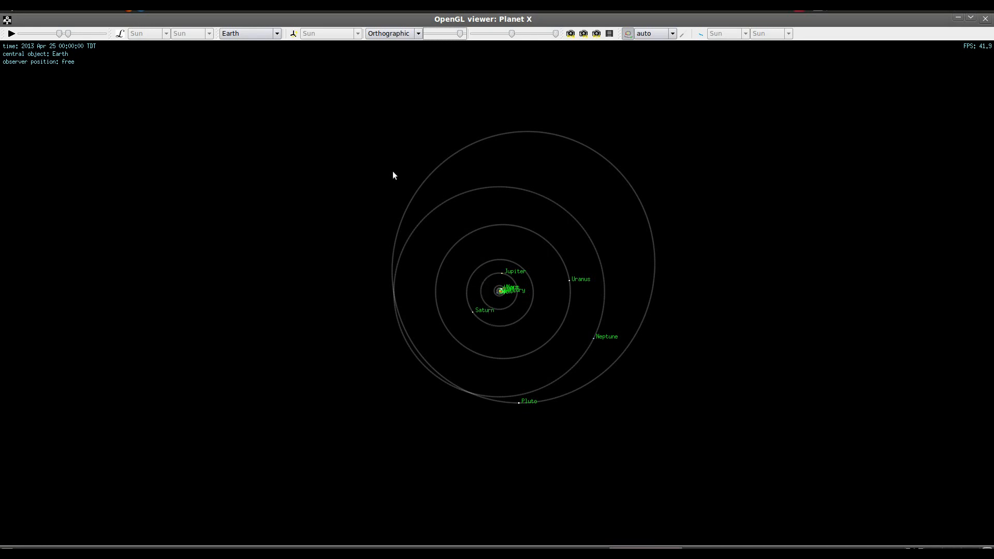
# - Zoom the 3D view in from the planetary orbits to Earth ringed by orbits A–E
pyautogui.moveTo(459, 34); pyautogui.dragTo(429, 35)
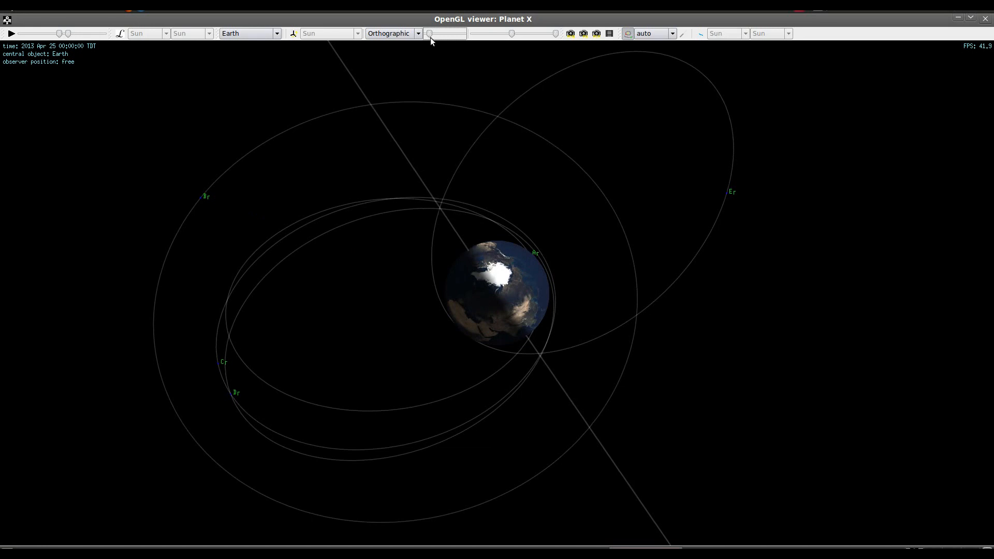
# - Fit all five orbits, rotate until Earth's pole faces the viewer, then bring up E's pericenter-distance plot
pyautogui.moveTo(429, 35); pyautogui.dragTo(429, 35)
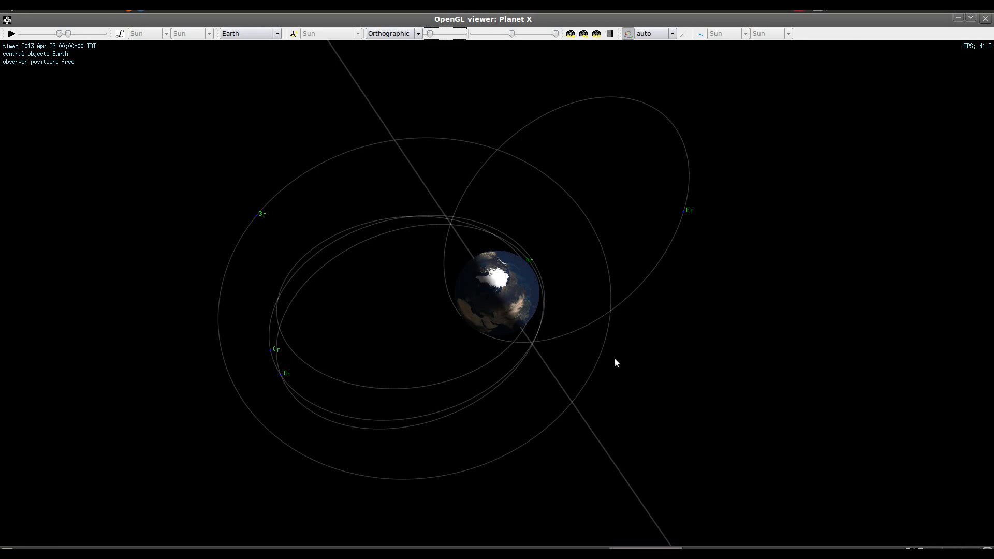
pyautogui.moveTo(614, 358)
pyautogui.mouseDown()
pyautogui.moveTo(693, 309)
pyautogui.moveTo(462, 324)
pyautogui.mouseUp()
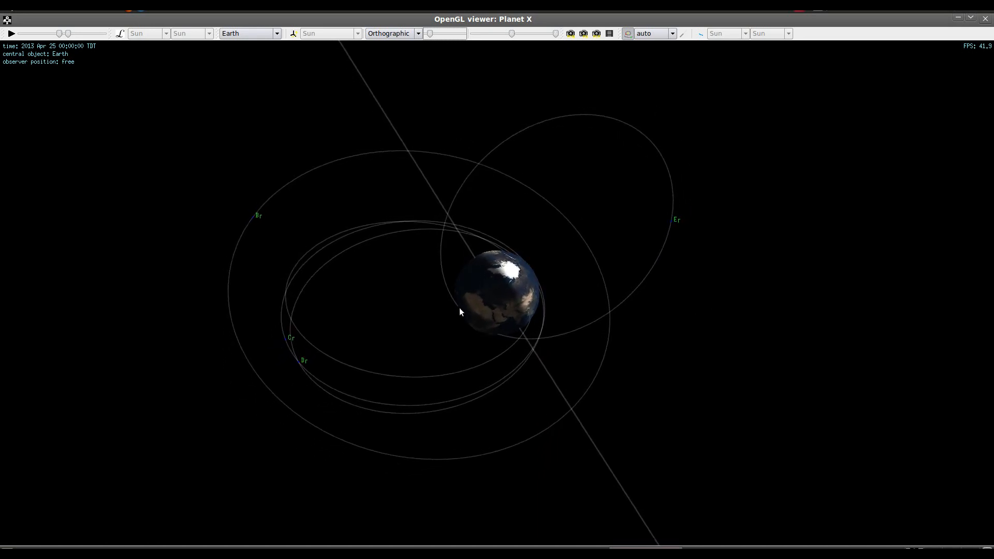
pyautogui.scroll(2, 465, 326)
pyautogui.scroll(2, 463, 326)
pyautogui.scroll(2, 464, 327)
pyautogui.moveTo(573, 298)
pyautogui.mouseDown()
pyautogui.moveTo(486, 387)
pyautogui.moveTo(425, 422)
pyautogui.moveTo(483, 395)
pyautogui.mouseUp()
pyautogui.moveTo(525, 356); pyautogui.dragTo(558, 340)
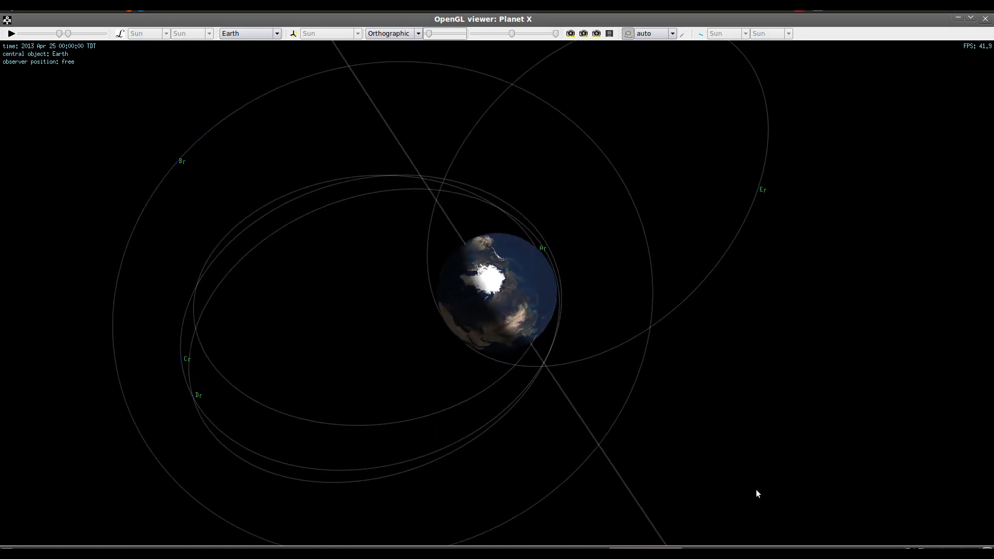
pyautogui.hotkey('alt', 'Tab')
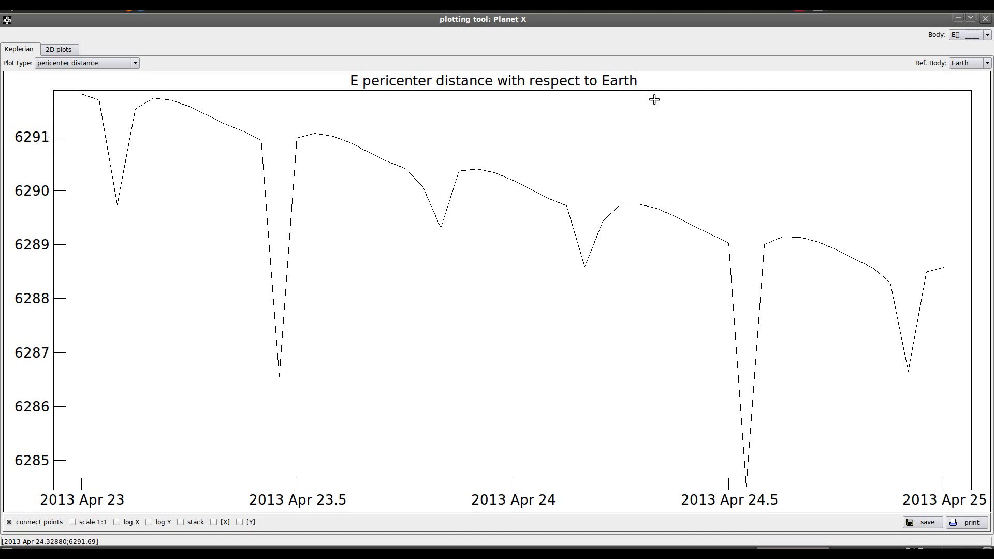
# - Chart body A's pericenter distance from Earth, then go back to the 3D orbit view
pyautogui.click(970, 34)
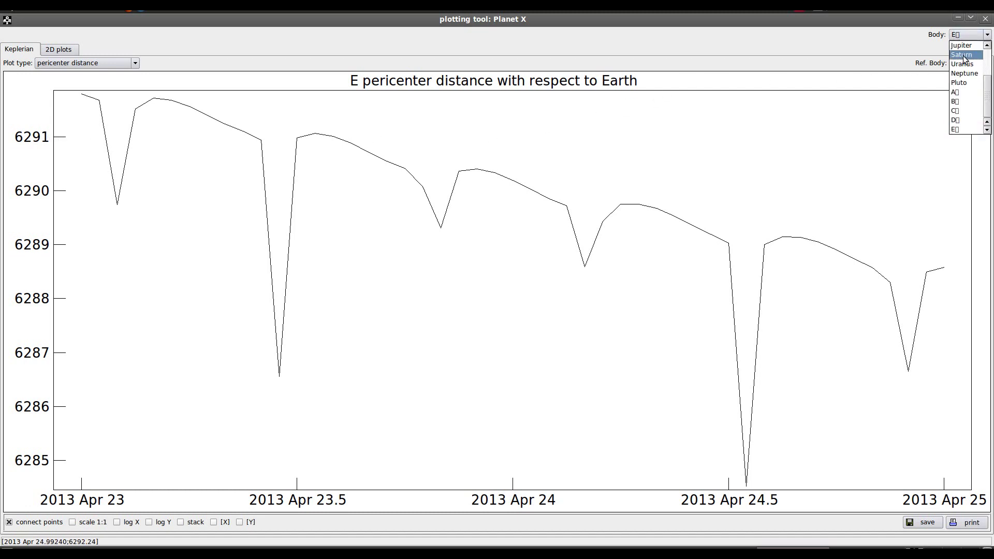
pyautogui.click(963, 92)
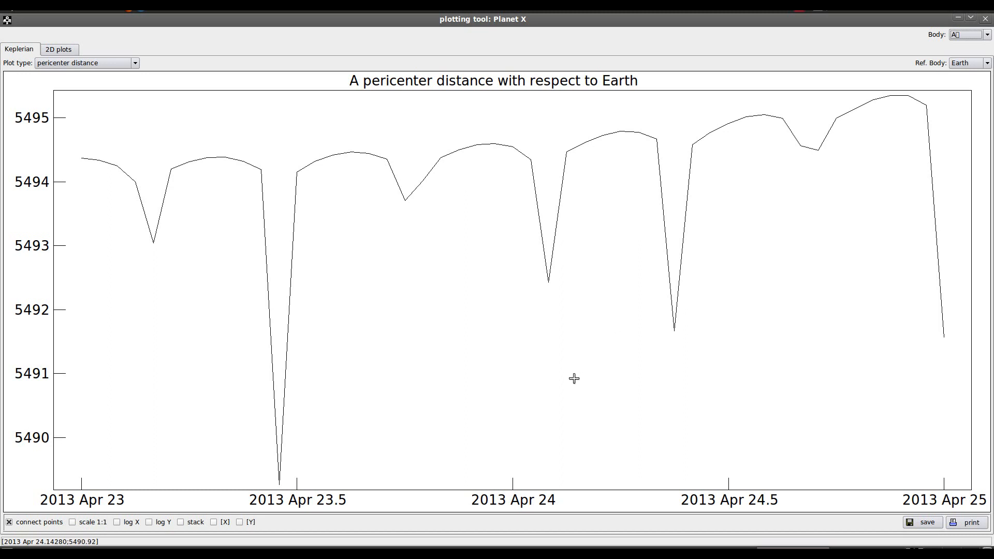
pyautogui.click(659, 545)
pyautogui.scroll(-1, 633, 473)
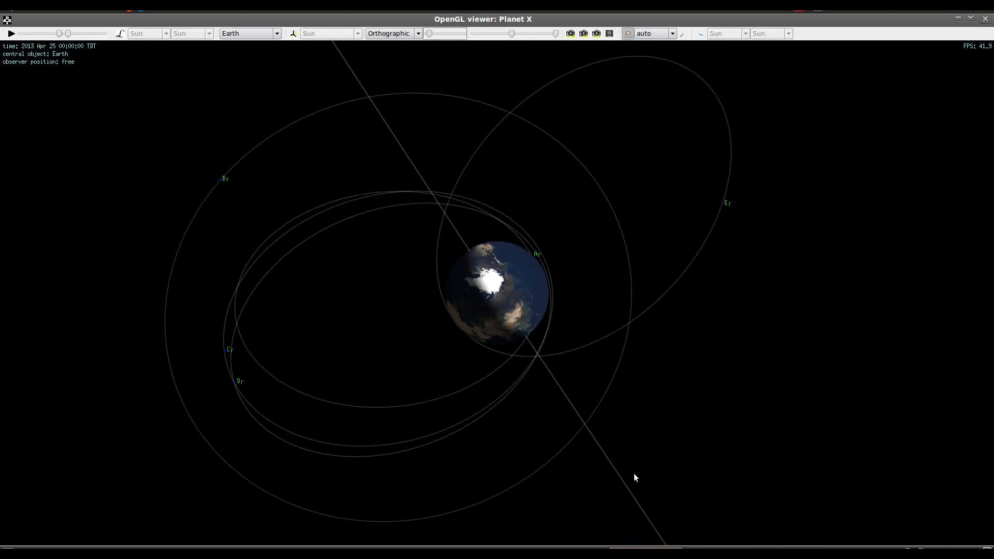
pyautogui.scroll(-1, 634, 473)
pyautogui.moveTo(621, 473); pyautogui.dragTo(680, 446)
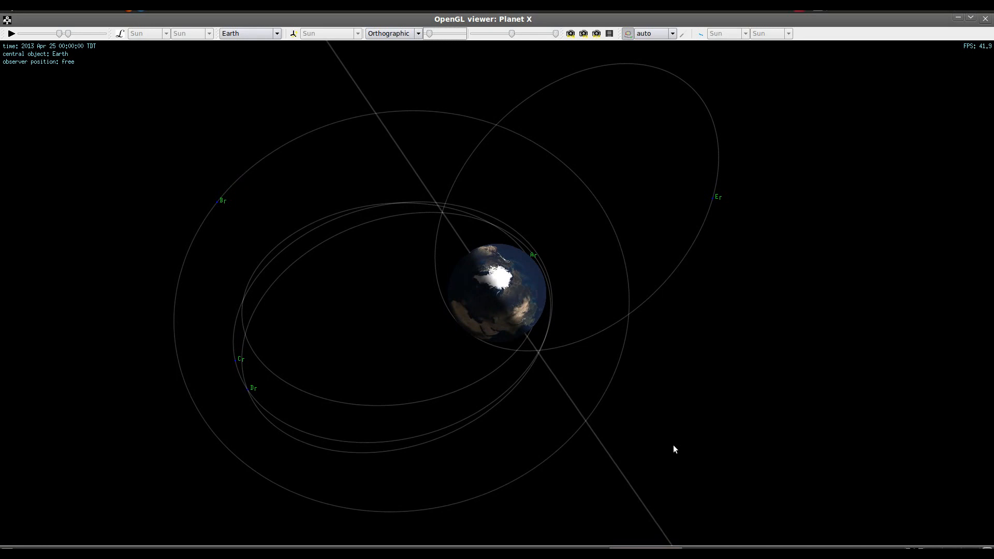
pyautogui.moveTo(673, 445)
pyautogui.mouseDown()
pyautogui.moveTo(653, 427)
pyautogui.moveTo(655, 471)
pyautogui.moveTo(673, 476)
pyautogui.mouseUp()
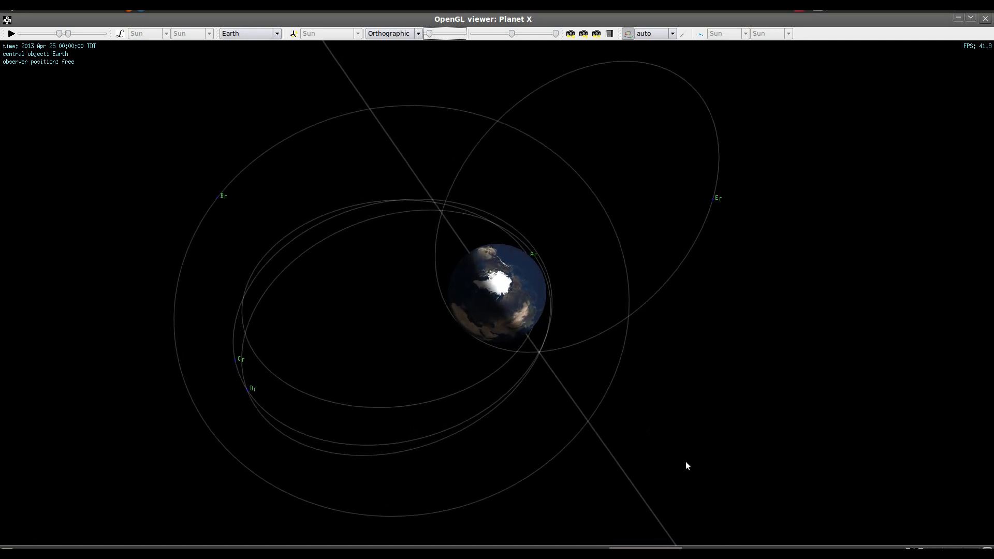